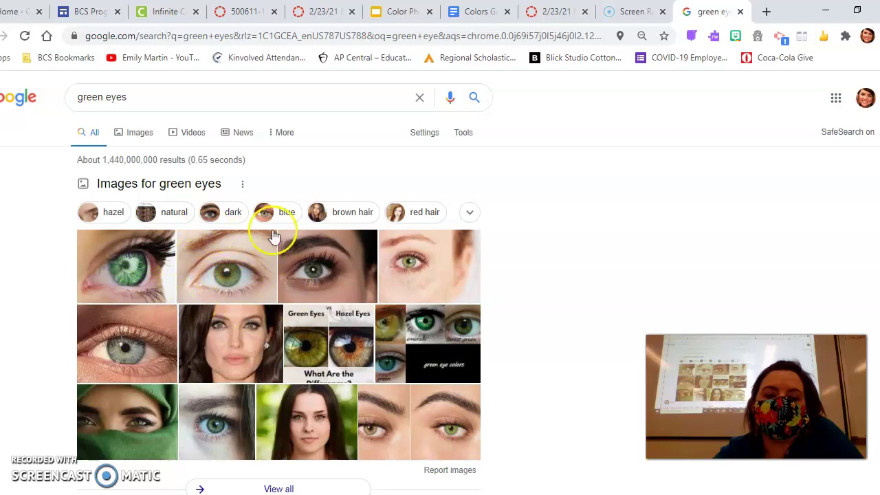
Step: Show Google Images results for 'green eyes' and open the All About Green Eyes preview
click(144, 138)
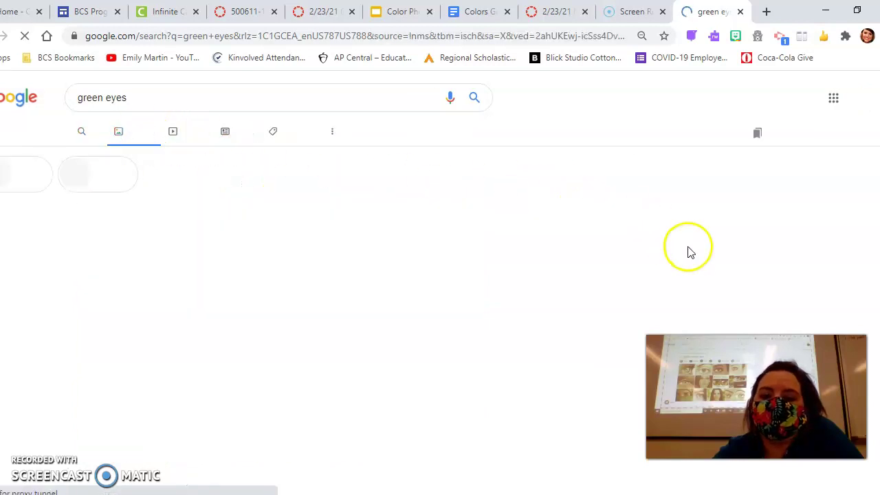
scroll(688, 251, down, 1)
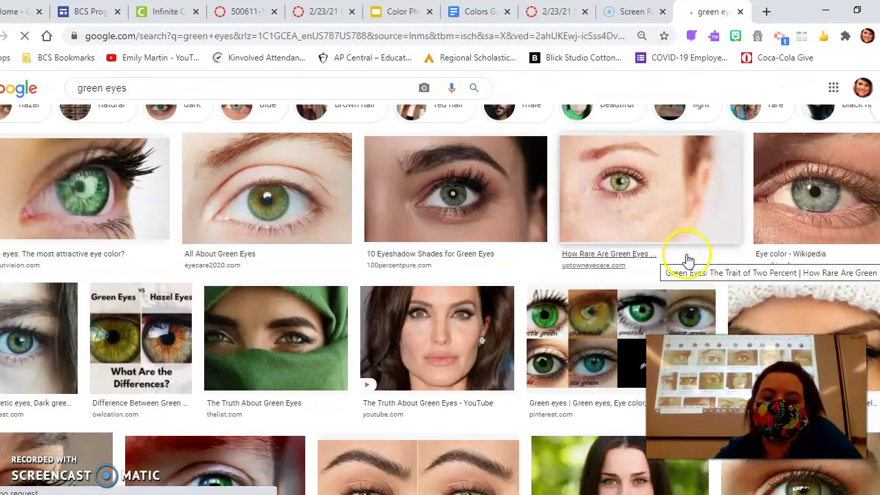
click(279, 201)
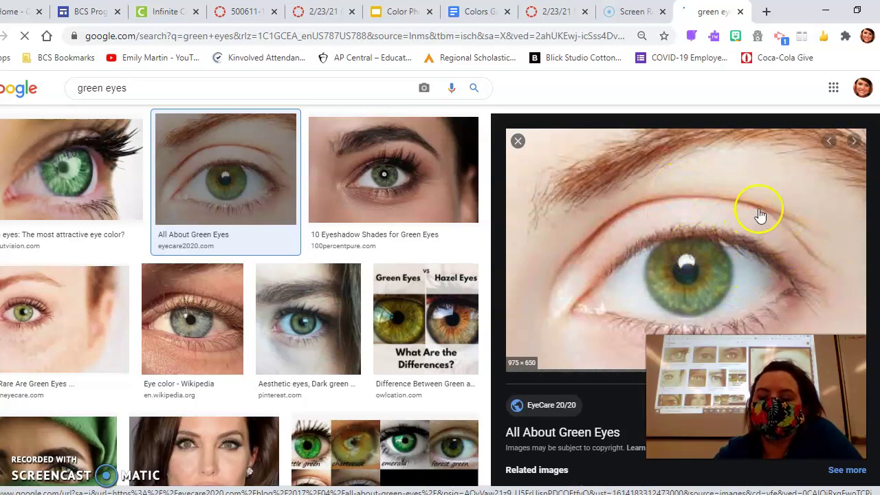
Step: Save the previewed eye photo as green-eyes in USB Drive (D:) > Photography
right_click(586, 240)
click(624, 385)
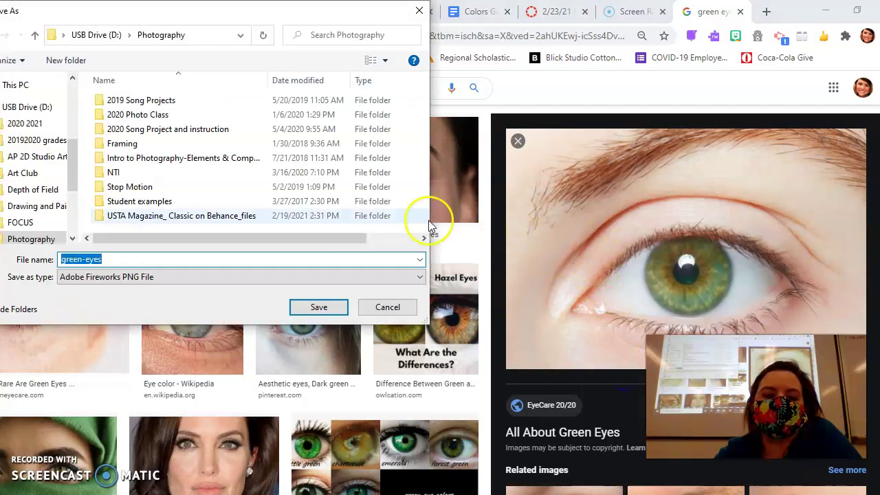
click(42, 240)
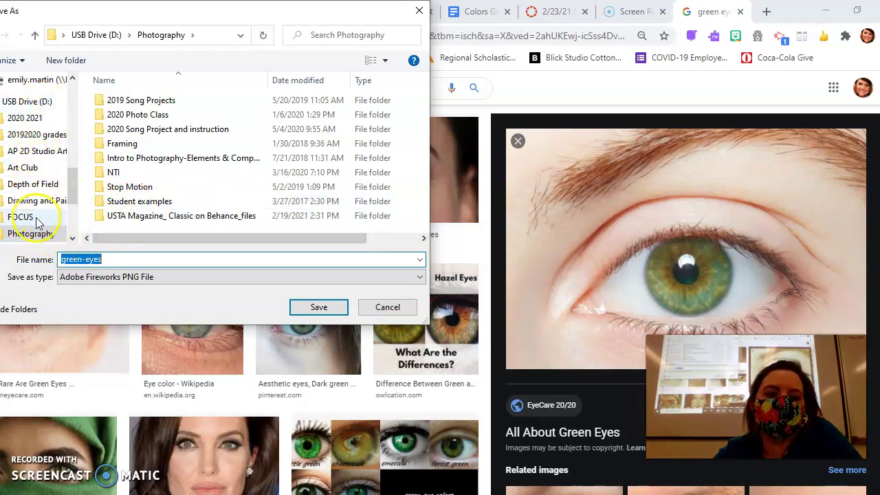
drag(160, 14, 220, 22)
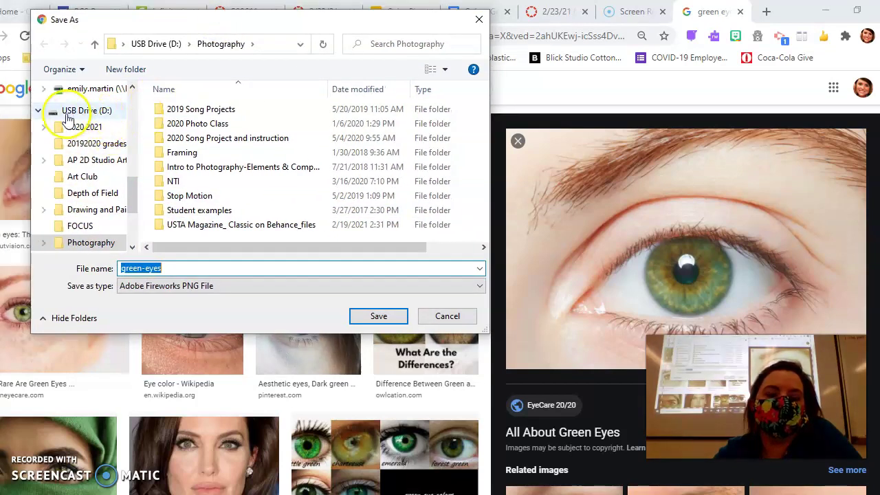
click(92, 244)
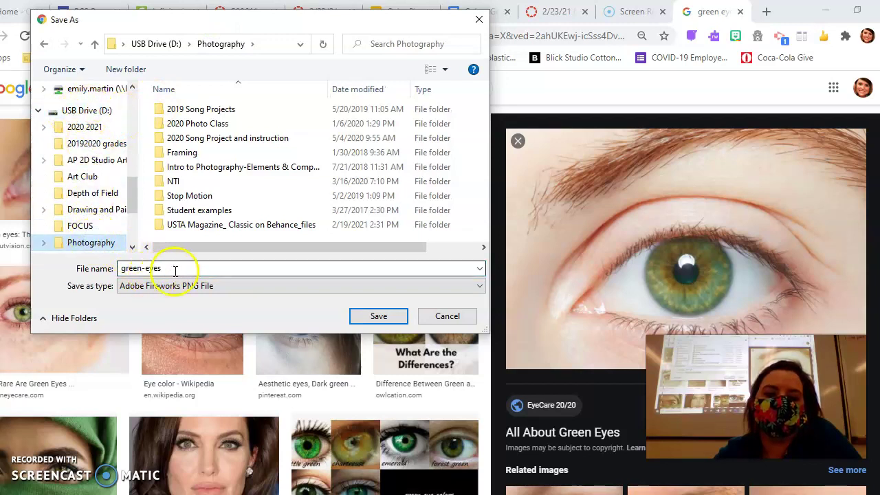
click(385, 316)
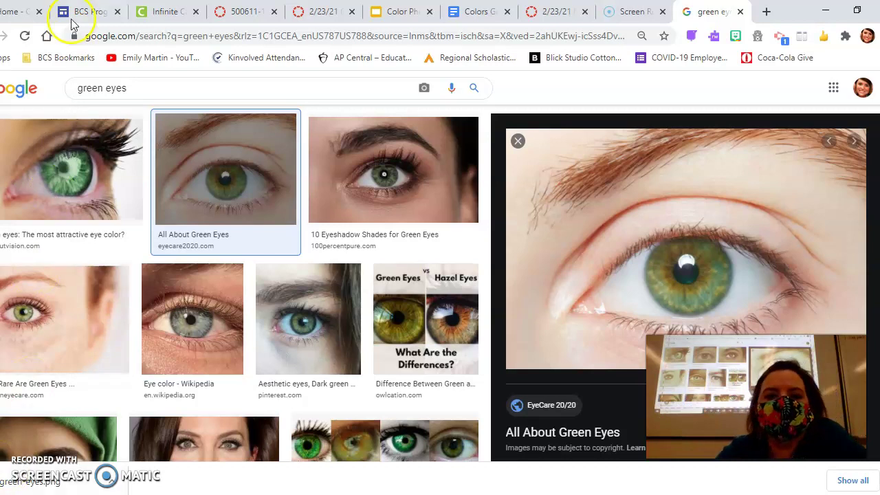
Step: Switch to the 2/23/21 Canvas class tab, go to course Home, and follow the PIXLR link
click(329, 10)
scroll(412, 220, up, 10)
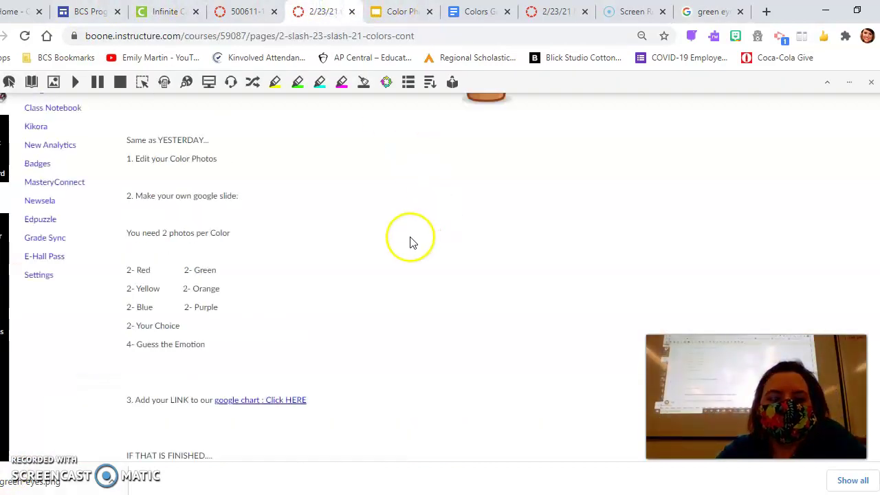
click(45, 168)
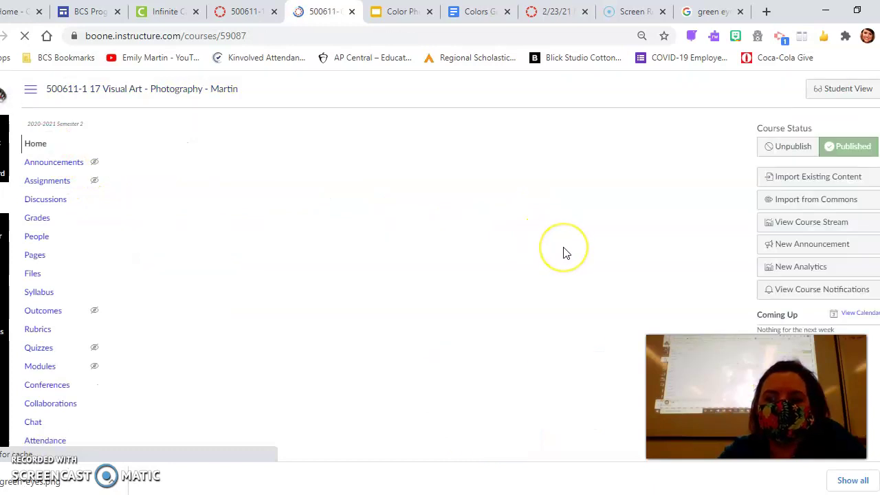
scroll(558, 266, down, 3)
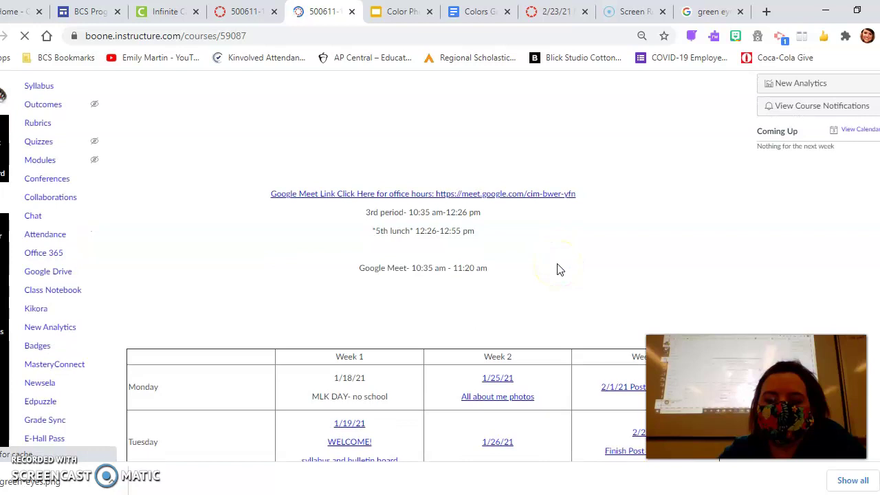
scroll(561, 269, up, 1)
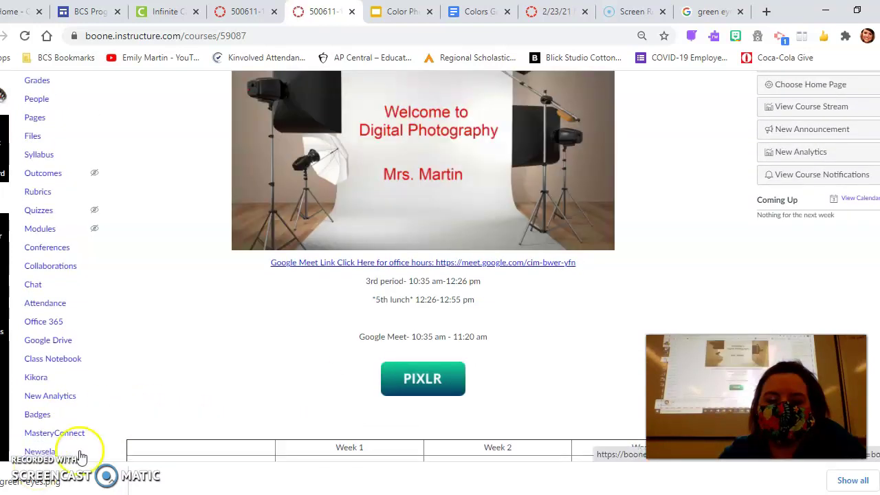
click(426, 384)
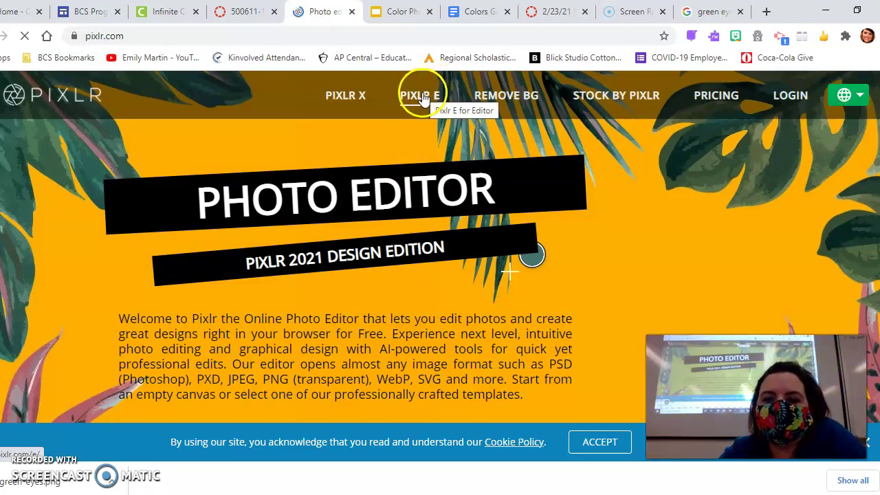
Step: Open Pixlr E, accept cookies, and start a new image named Eye Tutorial
click(433, 97)
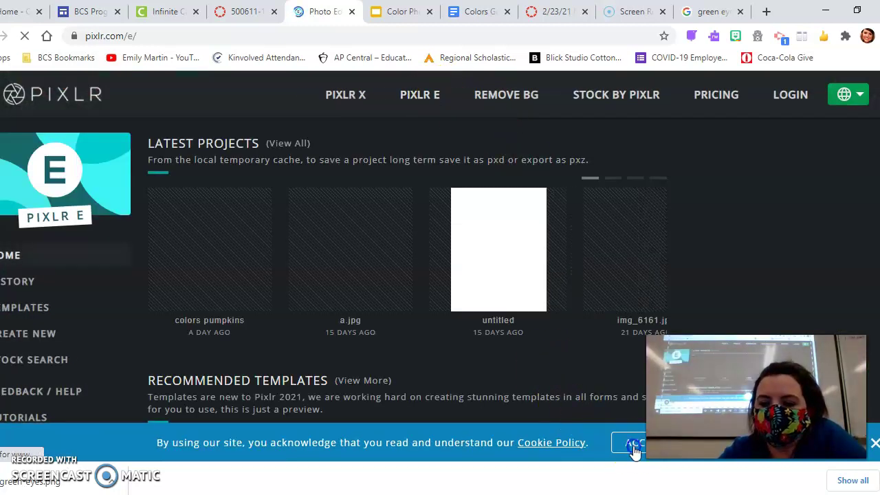
click(634, 444)
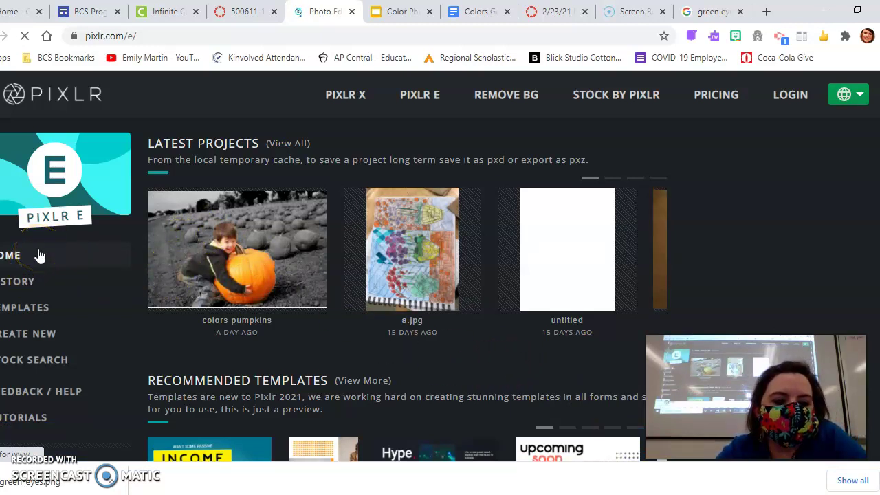
click(42, 337)
click(246, 216)
double_click(193, 216)
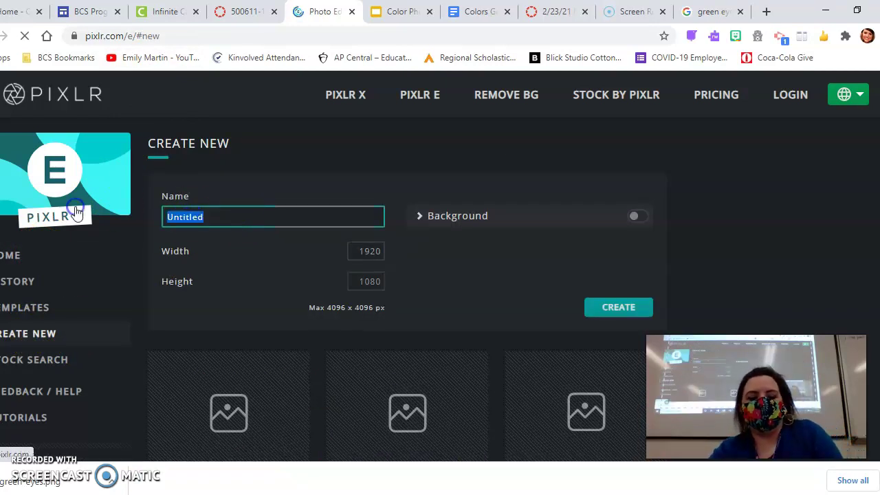
text(Eye Tutorial)
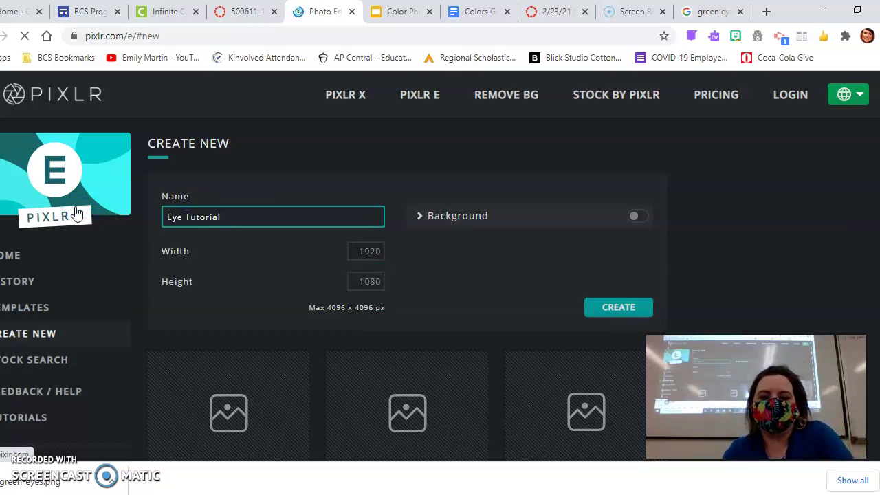
Step: Size the new image 3300 × 2550 px with a white background and create it
drag(357, 251, 395, 239)
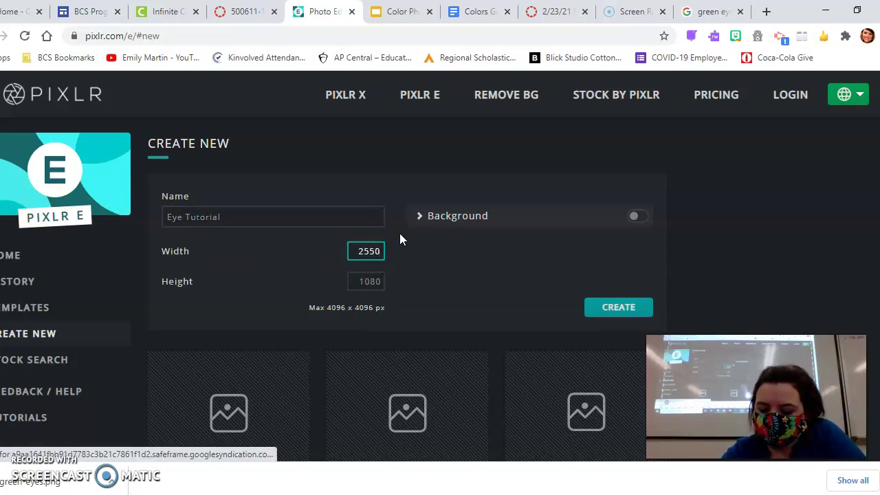
click(364, 280)
click(360, 245)
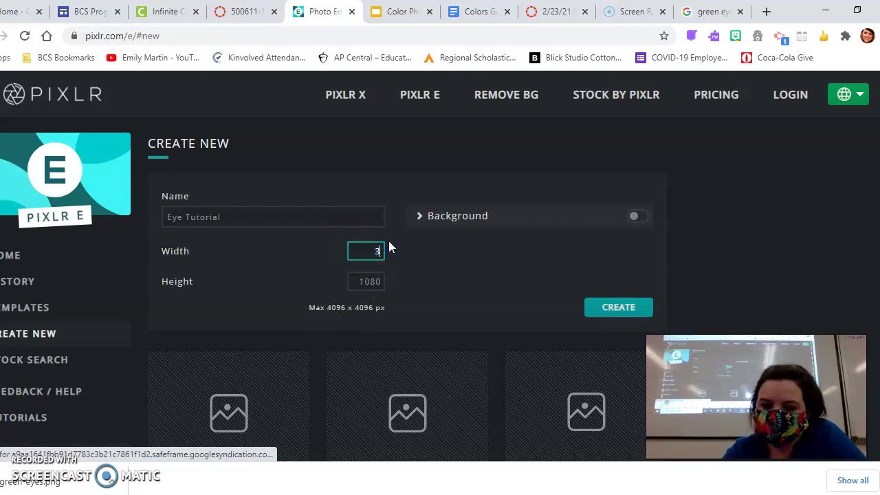
text(3300)
click(355, 281)
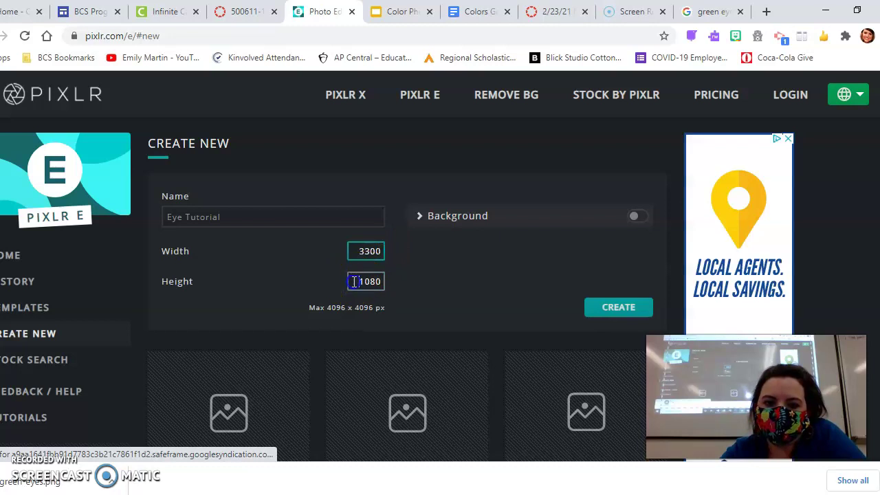
text(2550)
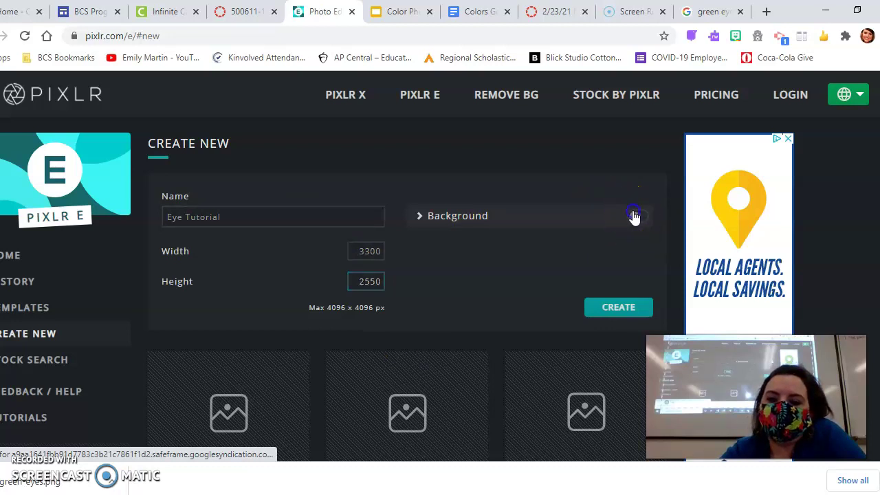
click(634, 216)
click(531, 251)
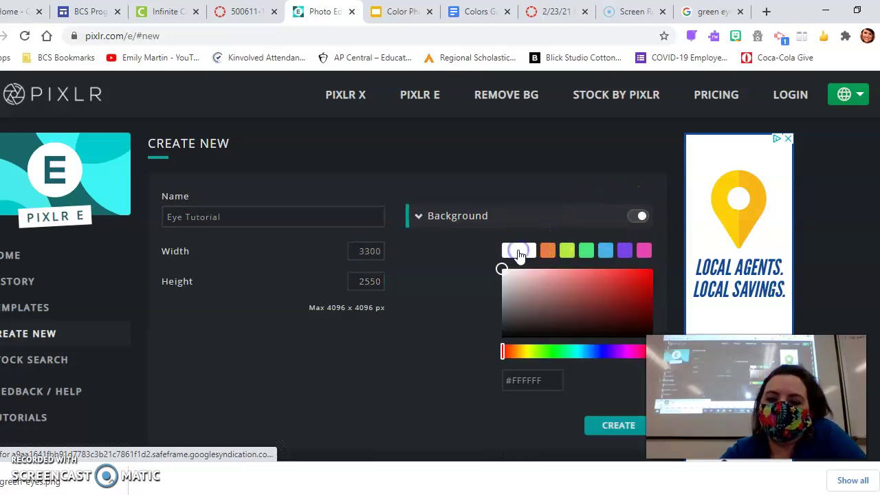
click(599, 424)
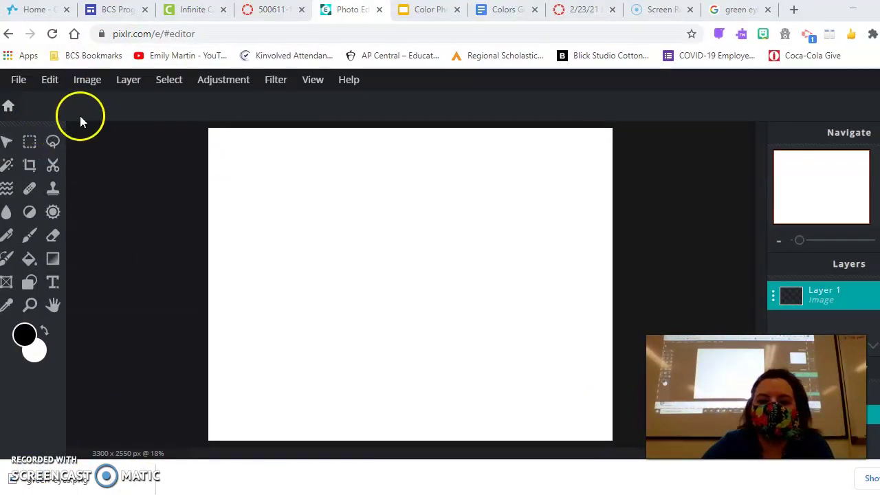
Step: Bring up the Open image dialog and browse to the Photography folder on USB Drive (D:)
click(19, 81)
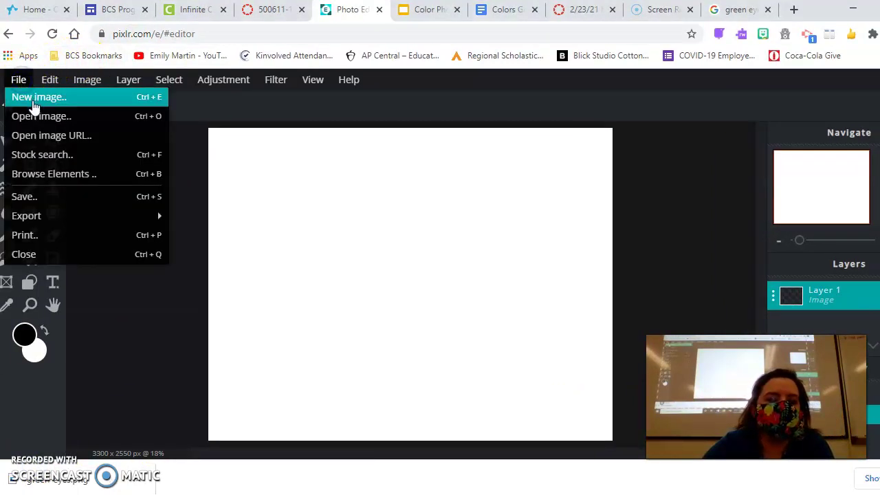
click(39, 115)
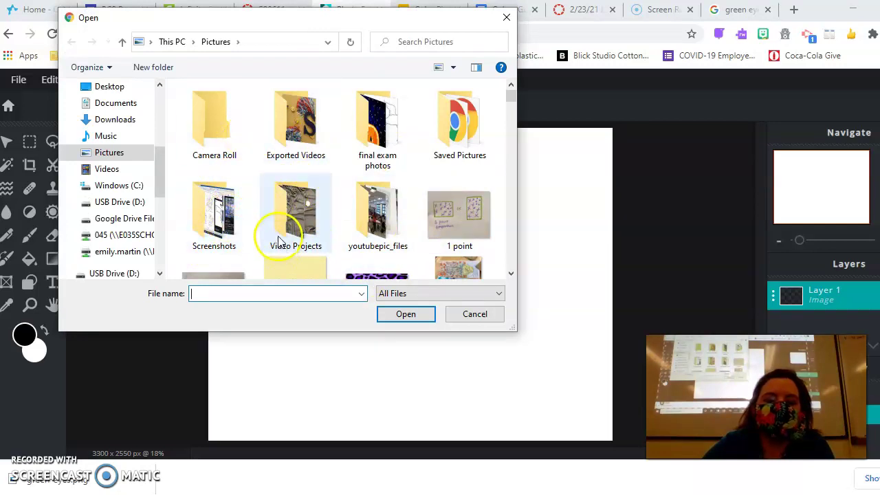
drag(159, 179, 160, 207)
click(134, 160)
click(160, 232)
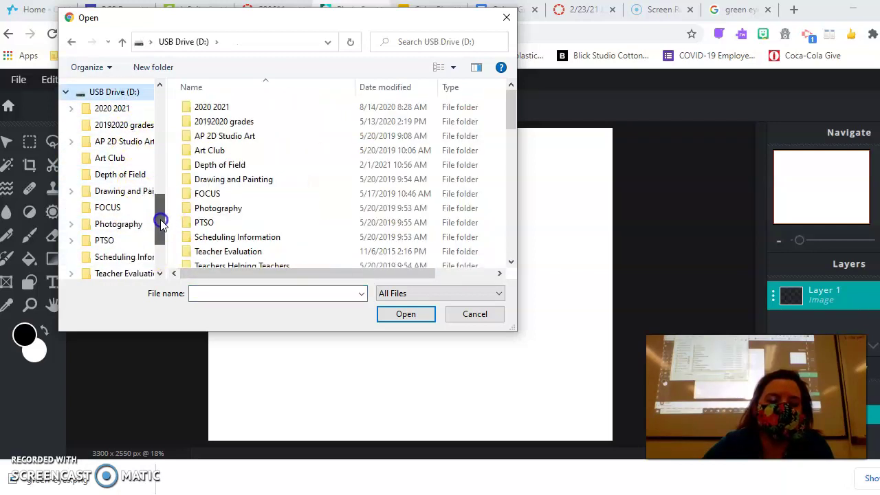
click(118, 185)
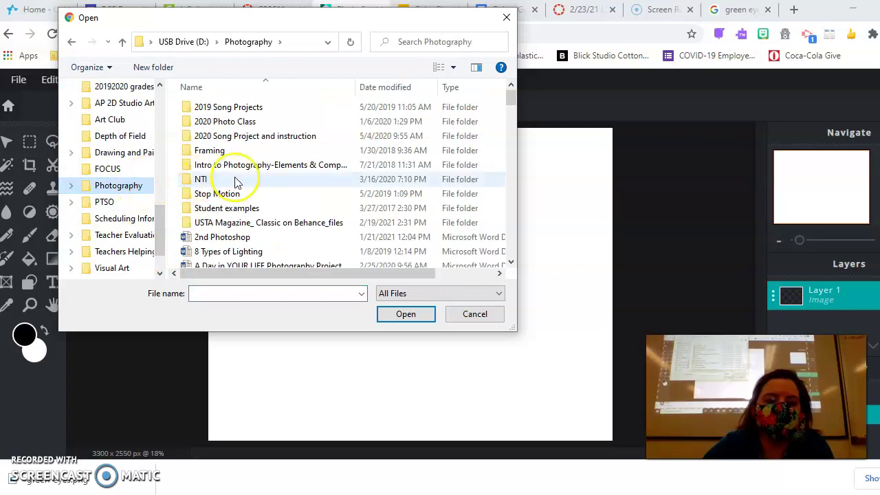
mouse_move(511, 96)
mouse_down()
mouse_move(507, 284)
mouse_move(503, 121)
mouse_move(505, 152)
mouse_up()
scroll(326, 153, up, 4)
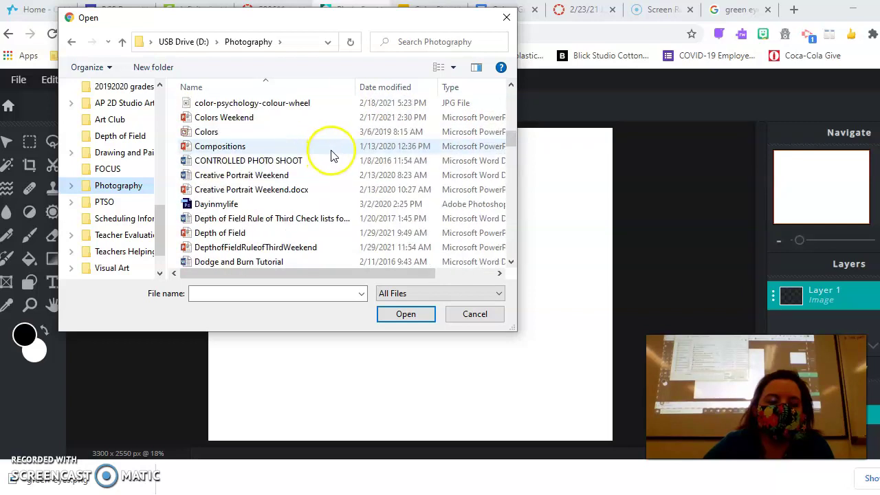
scroll(330, 154, up, 12)
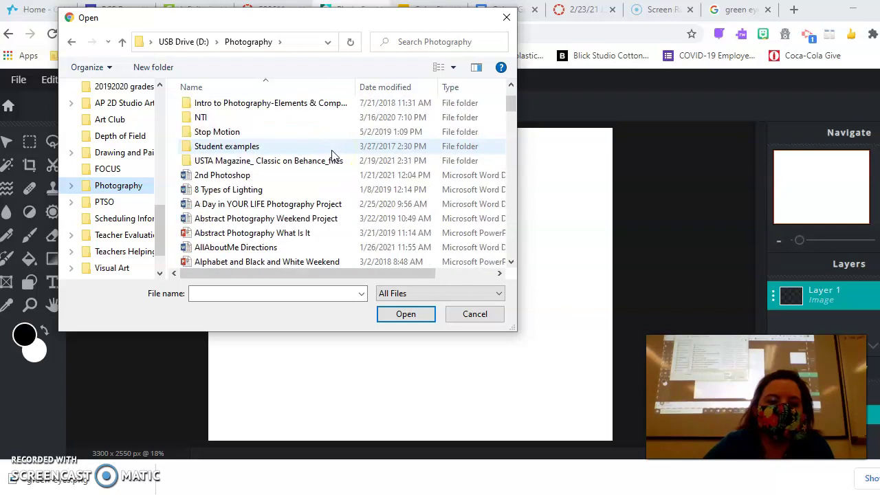
scroll(333, 155, up, 2)
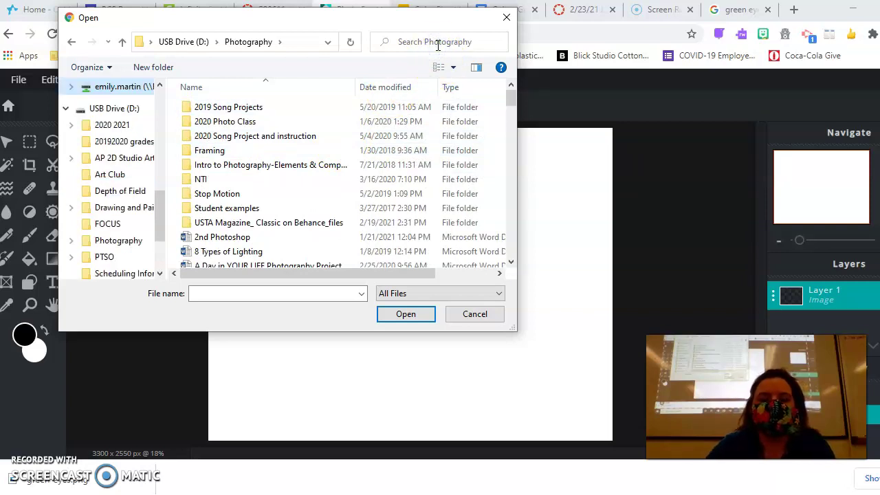
Step: Search the folder for 'eye' and open green-eyes.png
click(417, 42)
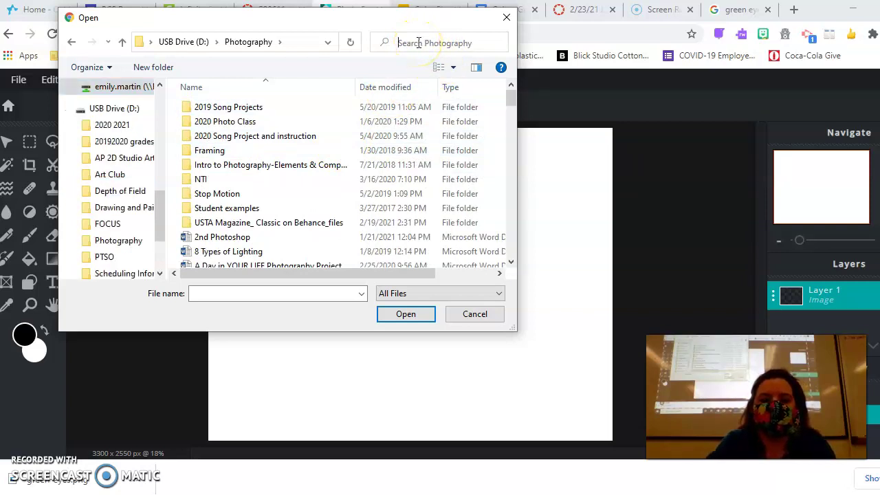
text(eye)
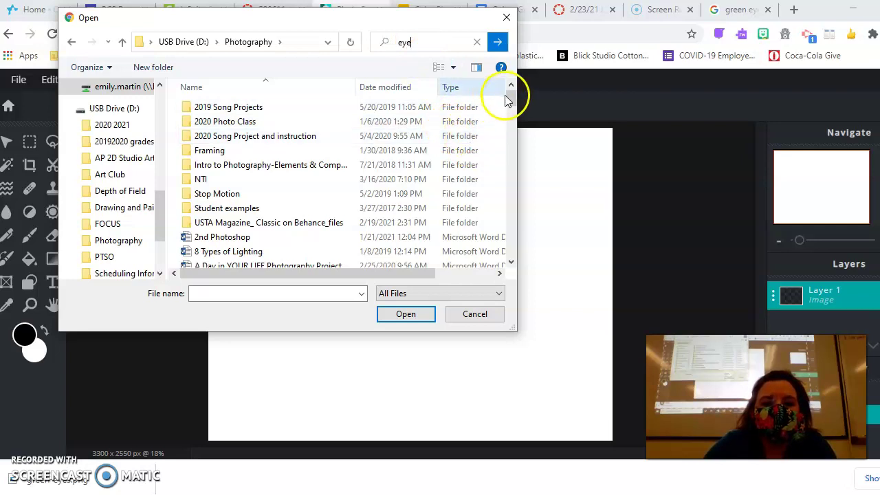
drag(509, 97, 511, 173)
click(257, 115)
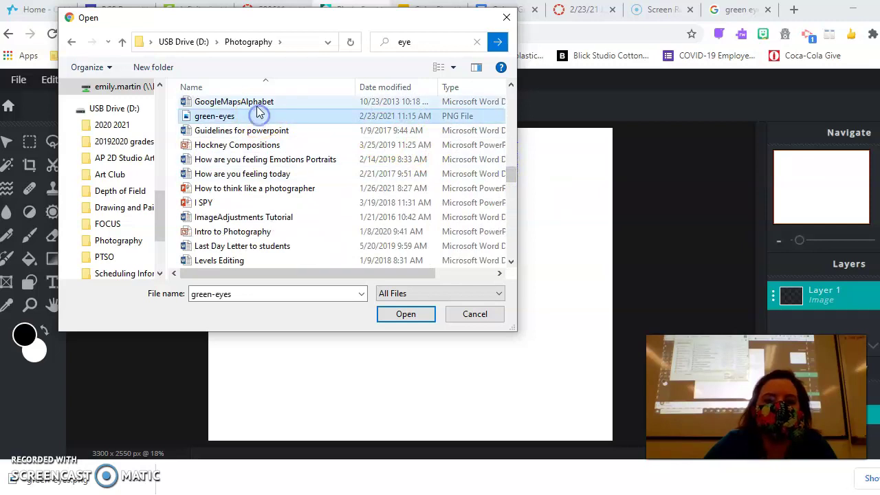
click(393, 313)
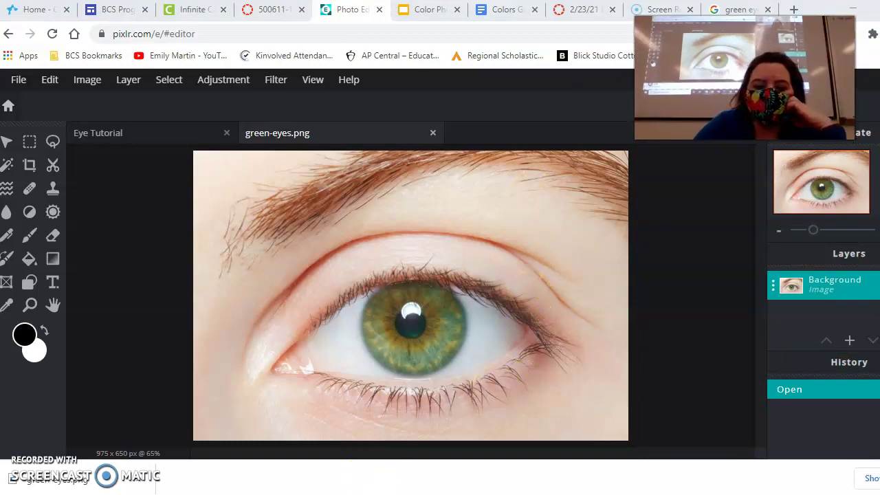
Step: Switch to the Eye Tutorial Word document and scroll to the 'You will need' supply list
click(494, 467)
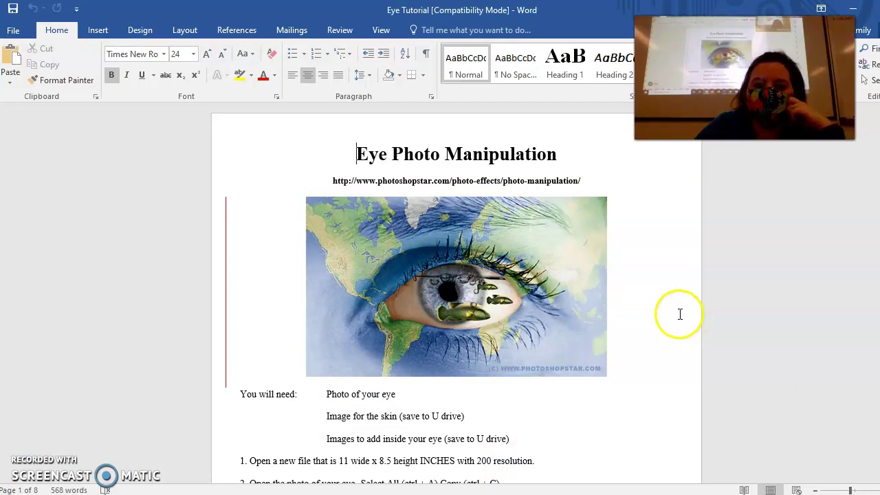
scroll(677, 318, down, 1)
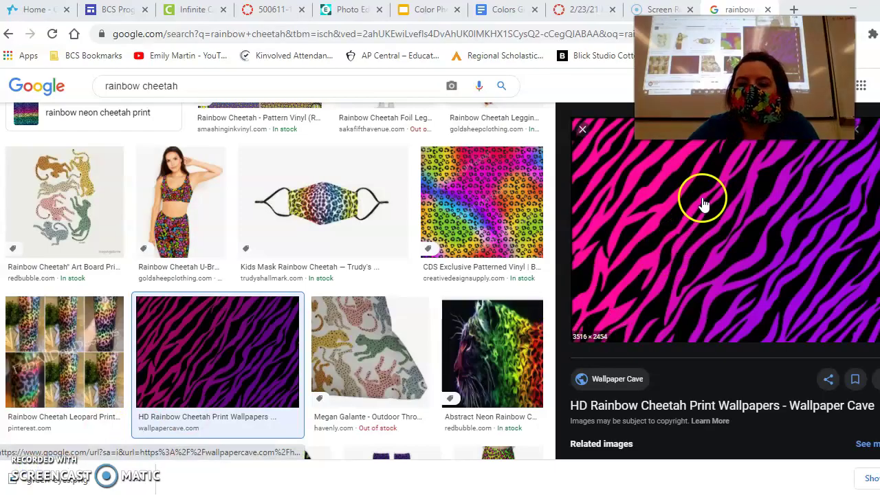
Step: Copy the pink-and-purple HD Rainbow Cheetah Print image and return to the Pixlr Photo Editor tab
right_click(703, 198)
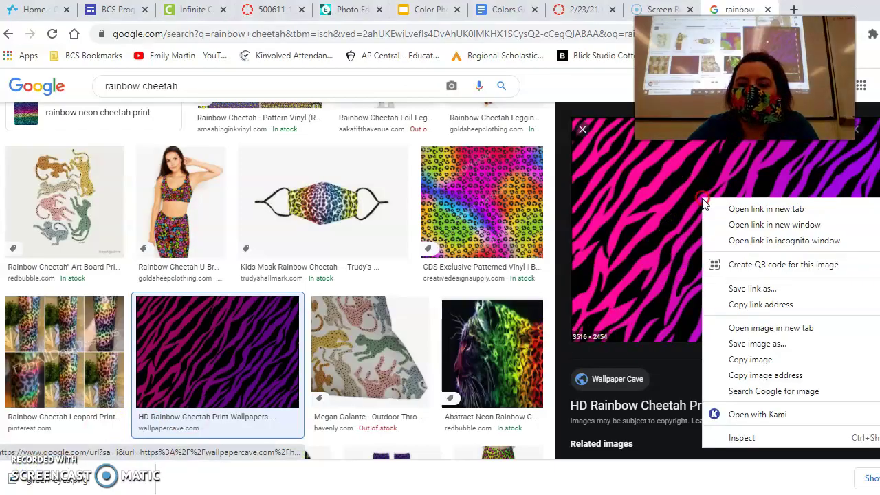
click(746, 360)
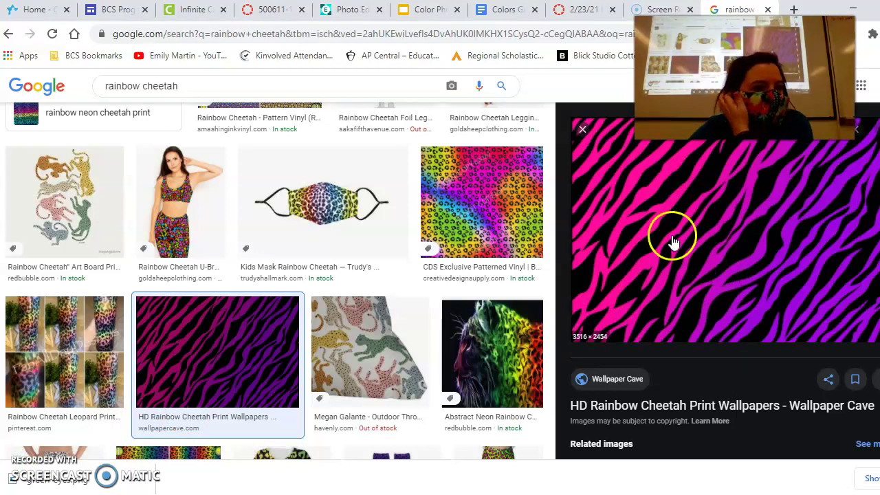
right_click(614, 204)
click(650, 363)
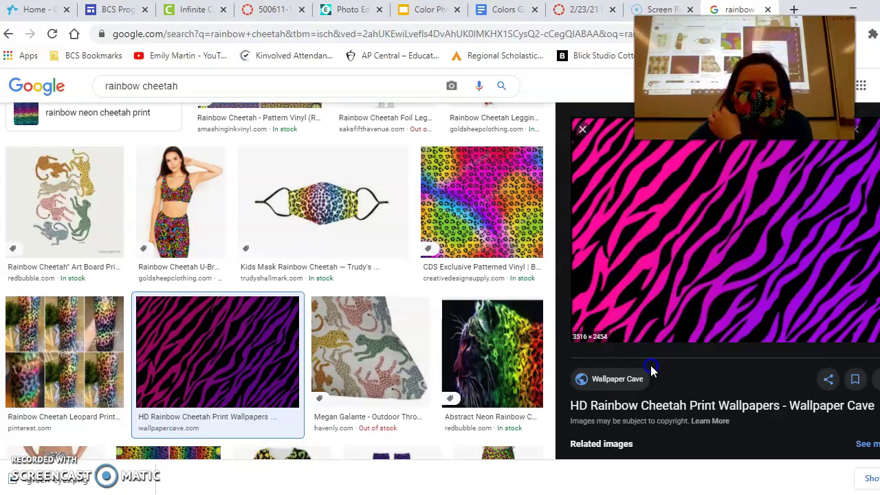
click(356, 11)
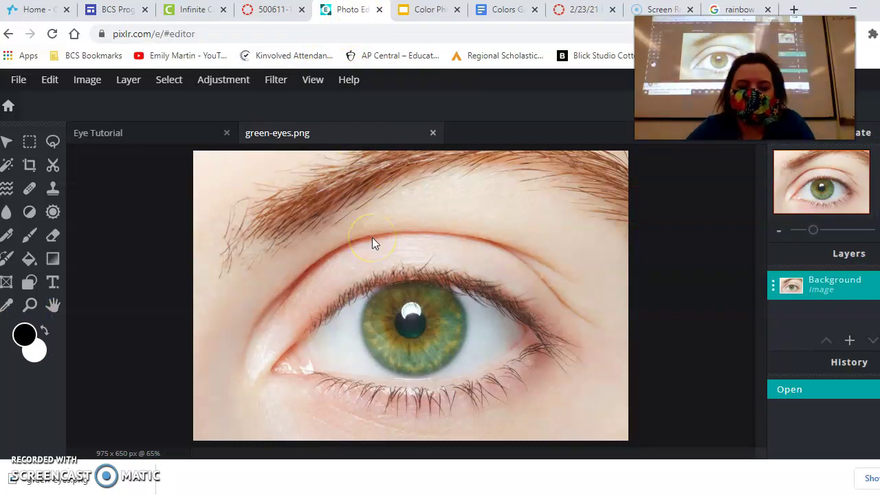
Step: Paste the zebra print as a new layer and stretch it from the top-left to fill the canvas
key(ctrl+v)
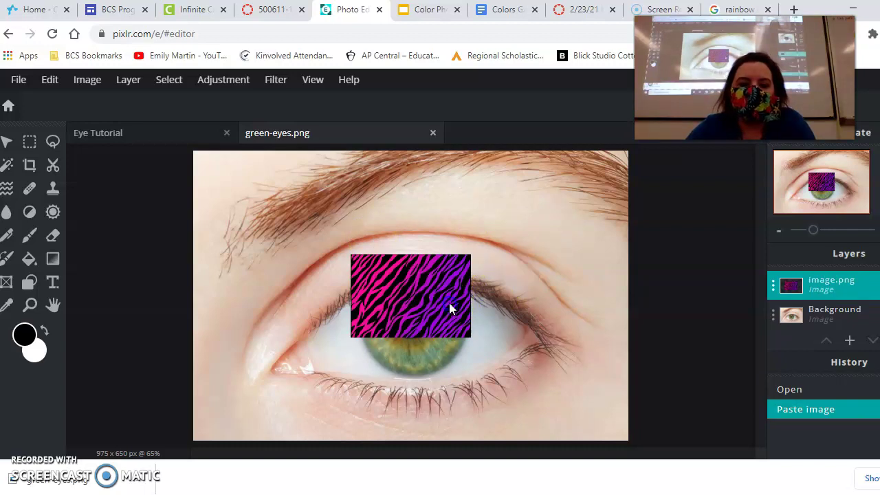
click(7, 142)
drag(368, 288, 210, 185)
drag(313, 233, 626, 406)
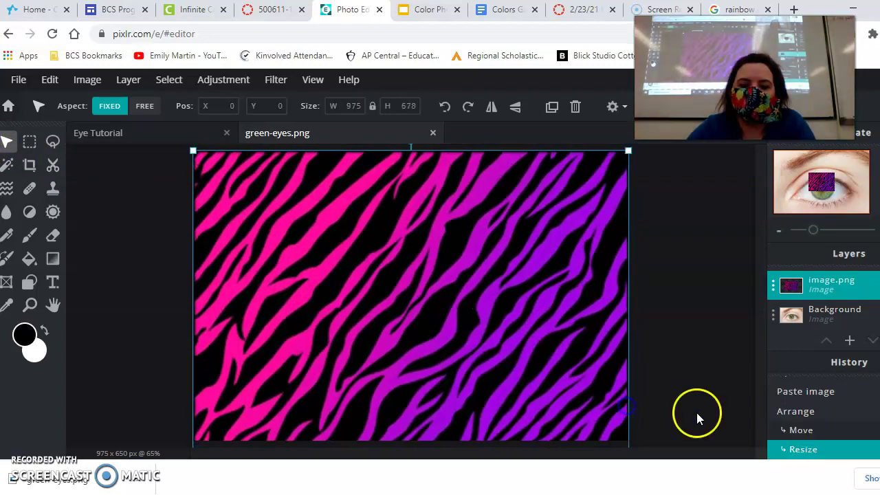
click(678, 331)
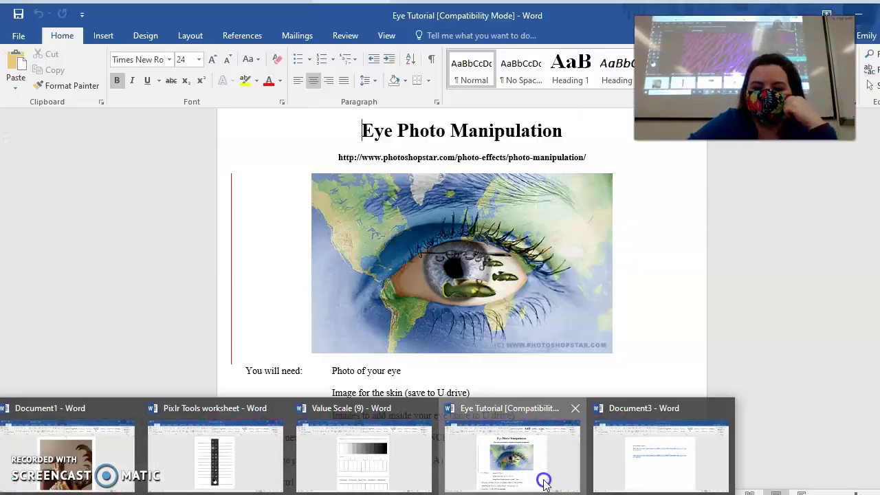
click(544, 477)
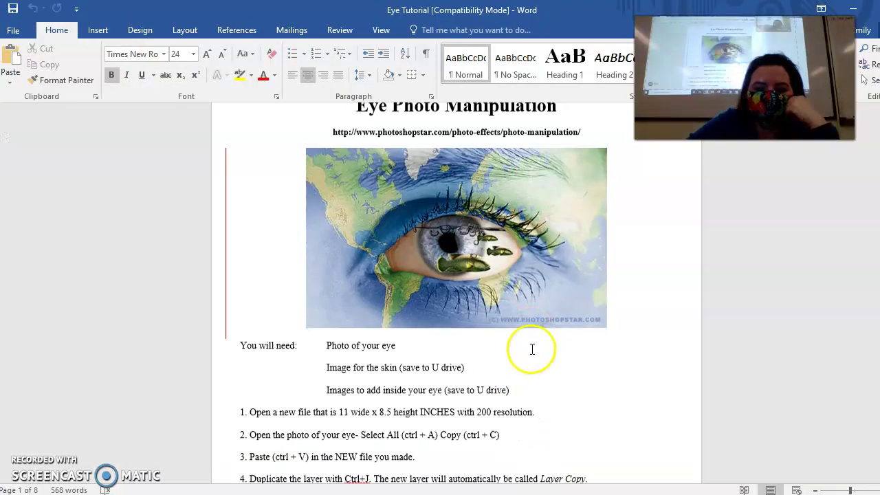
scroll(532, 349, down, 8)
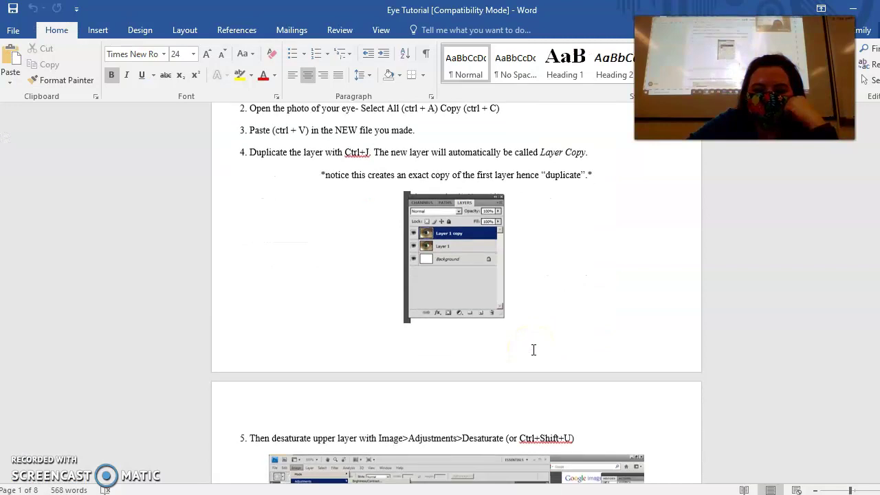
scroll(533, 350, up, 2)
click(454, 299)
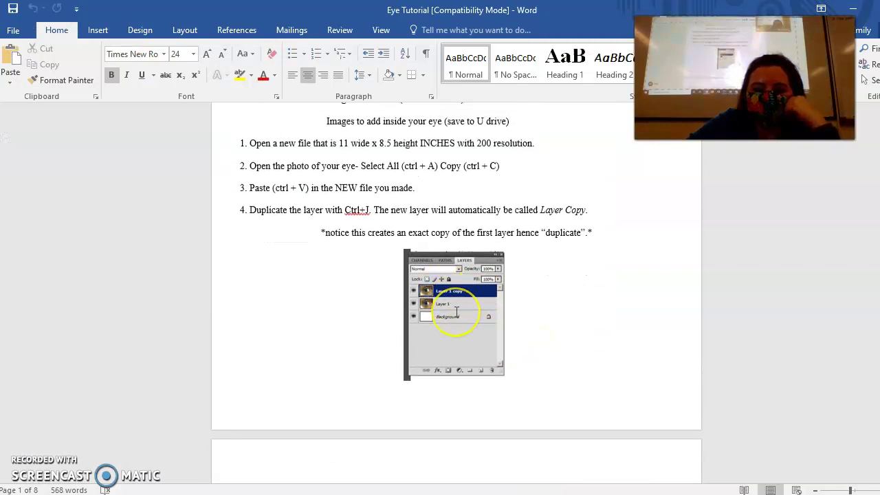
click(852, 9)
click(790, 275)
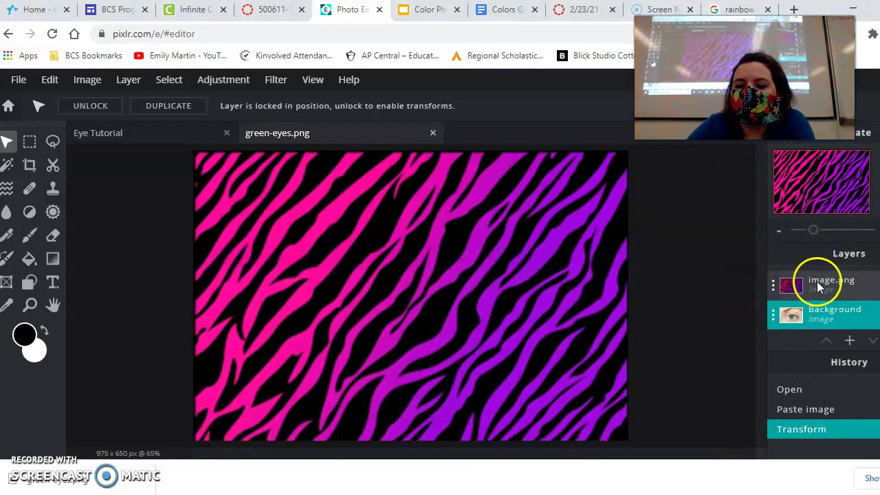
Step: Set the image.png zebra layer to Hidden in its layer settings, revealing the eye photo
double_click(774, 289)
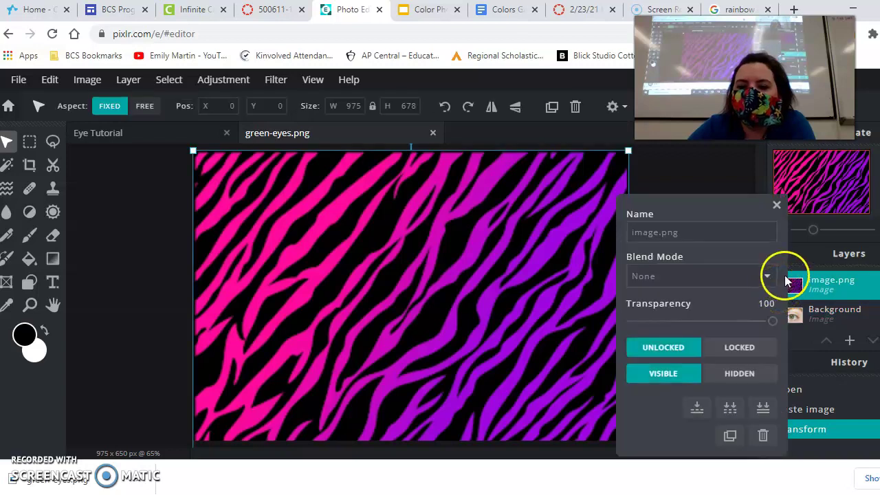
click(733, 377)
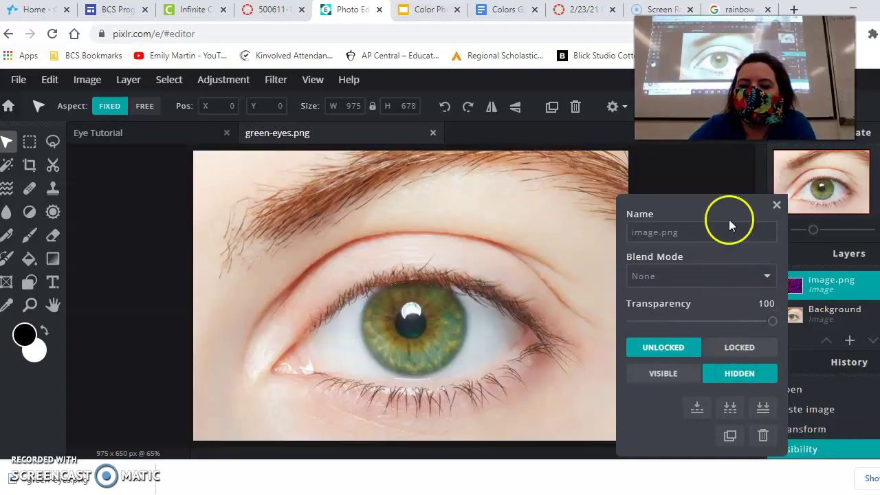
click(713, 162)
click(796, 302)
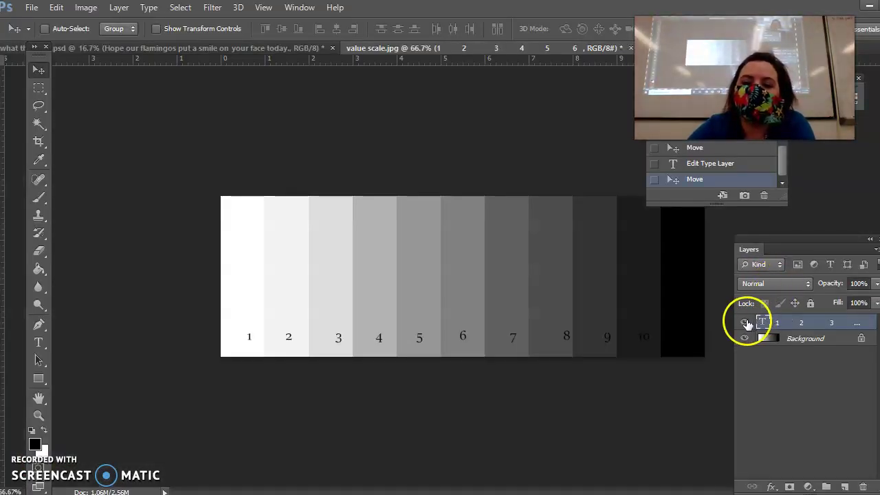
Step: Demo hiding and showing the value scale numbers in Photoshop, then reopen the zebra layer's settings in Pixlr
click(747, 323)
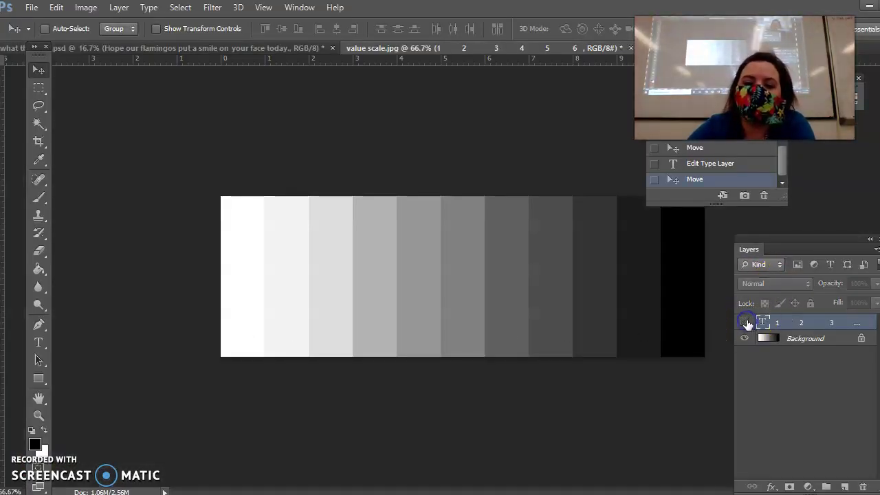
click(746, 323)
click(747, 323)
click(747, 324)
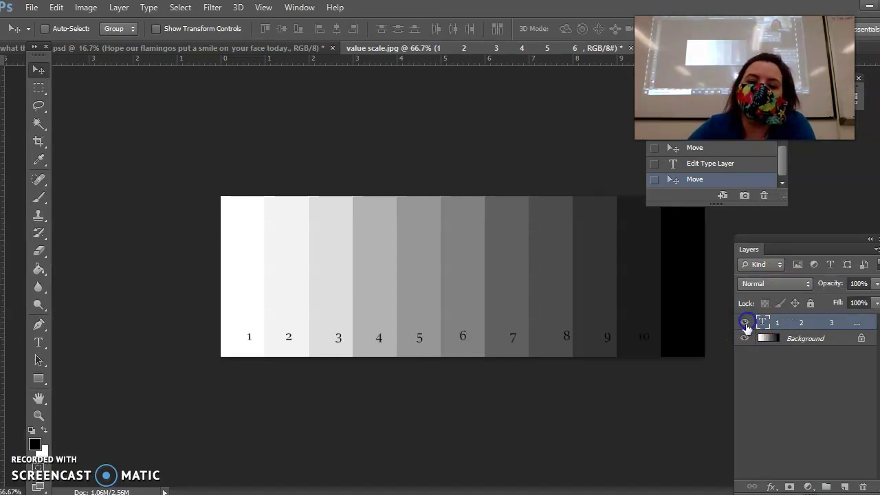
click(870, 9)
click(772, 289)
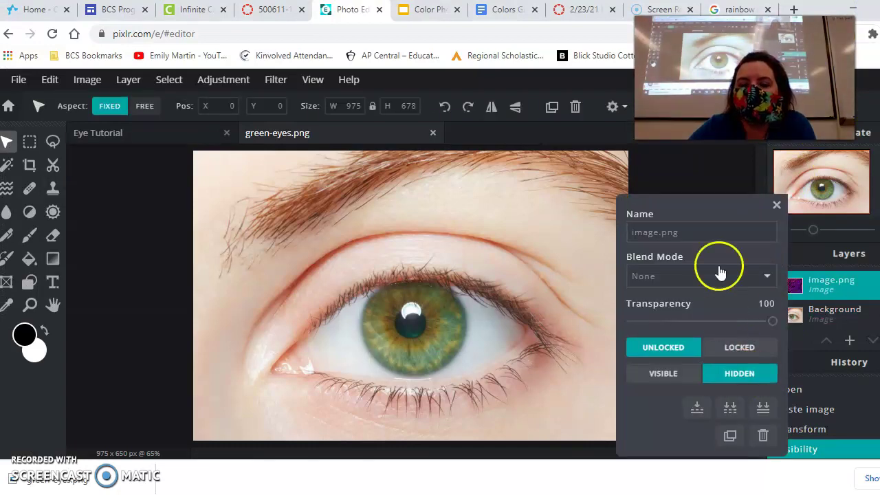
Step: Duplicate the Background layer from its layer settings
click(691, 175)
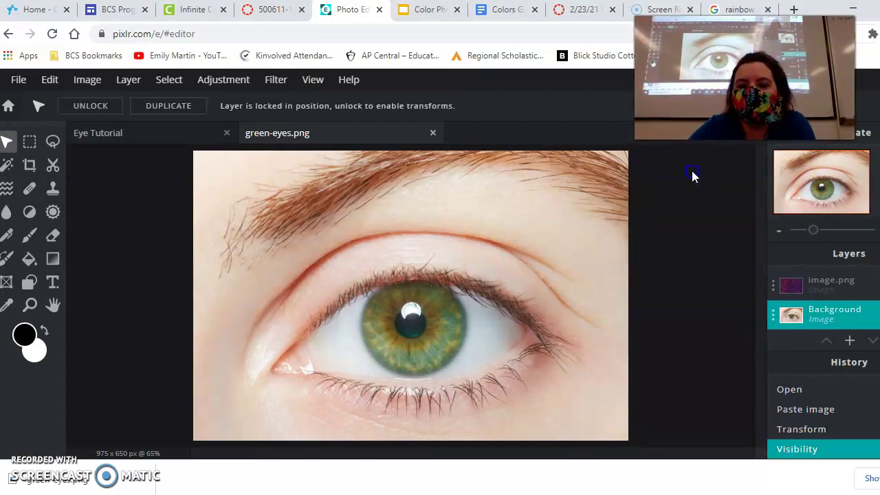
click(846, 315)
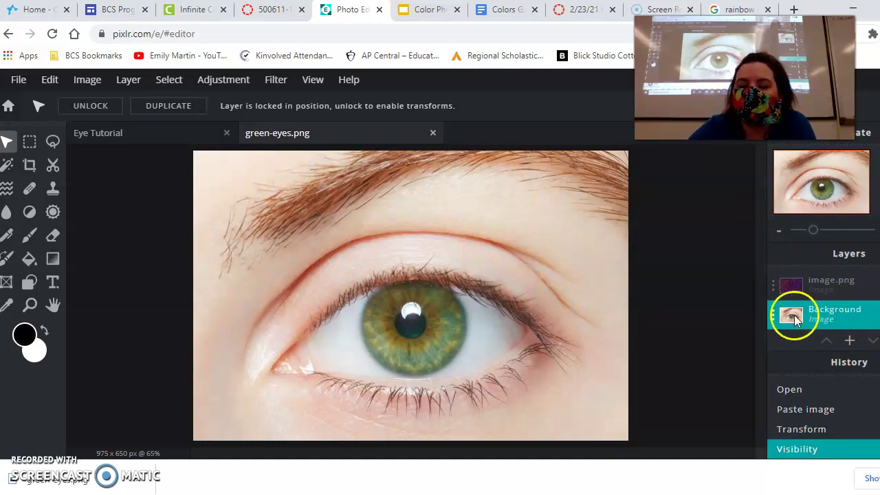
click(844, 319)
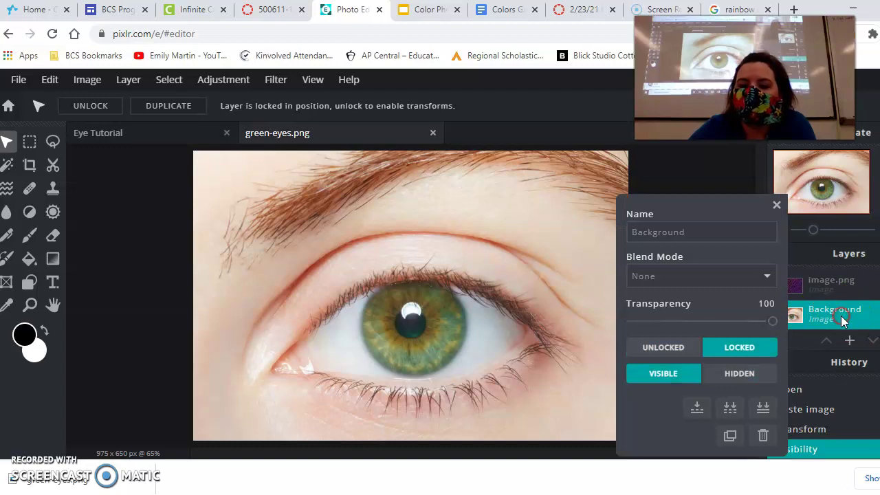
click(730, 438)
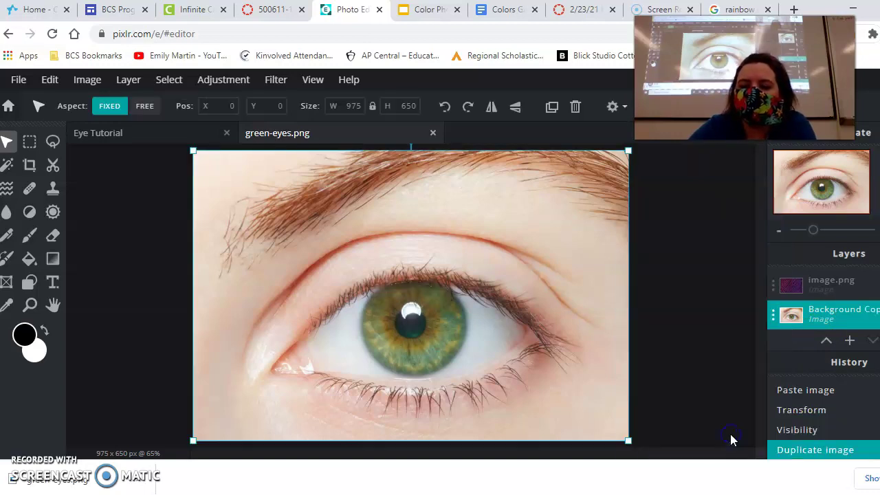
Step: Select the new Background Copy layer in the Layers panel
click(843, 316)
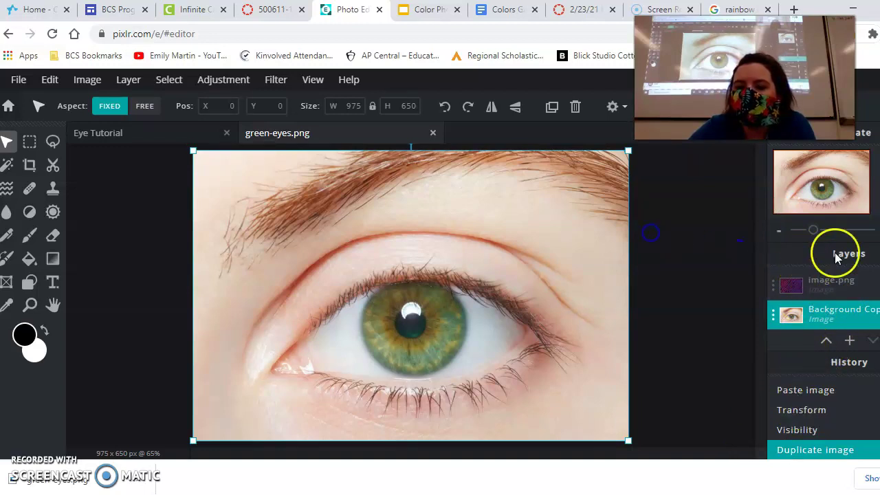
scroll(840, 317, down, 1)
scroll(836, 311, up, 1)
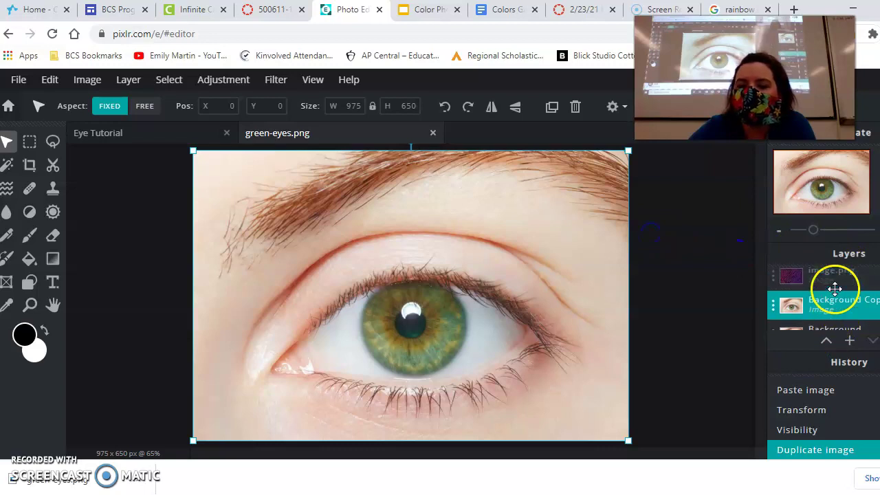
scroll(845, 284, down, 1)
click(840, 304)
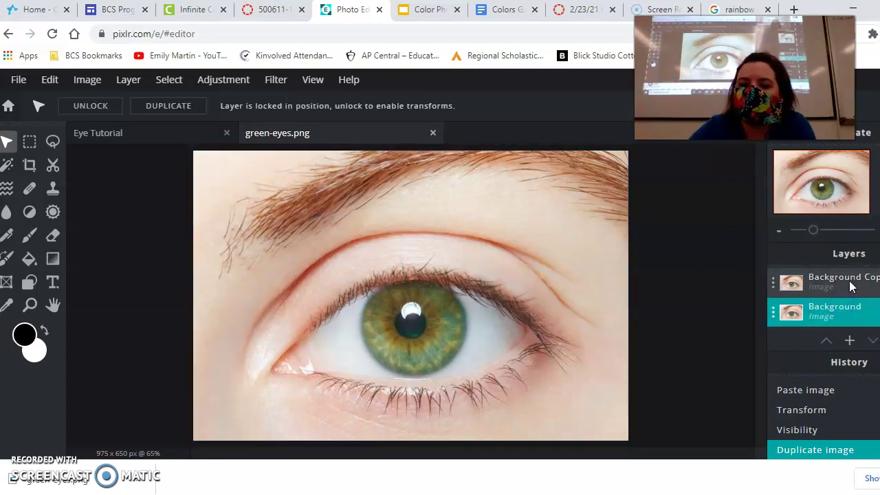
click(844, 292)
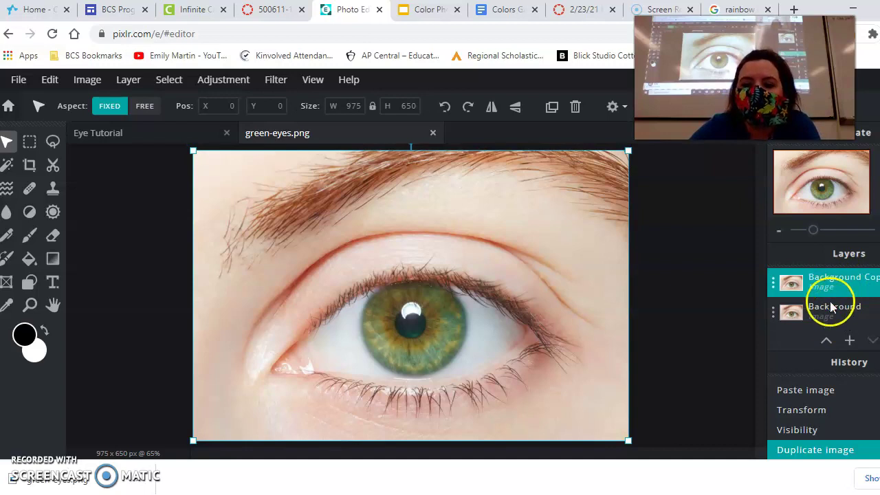
click(823, 289)
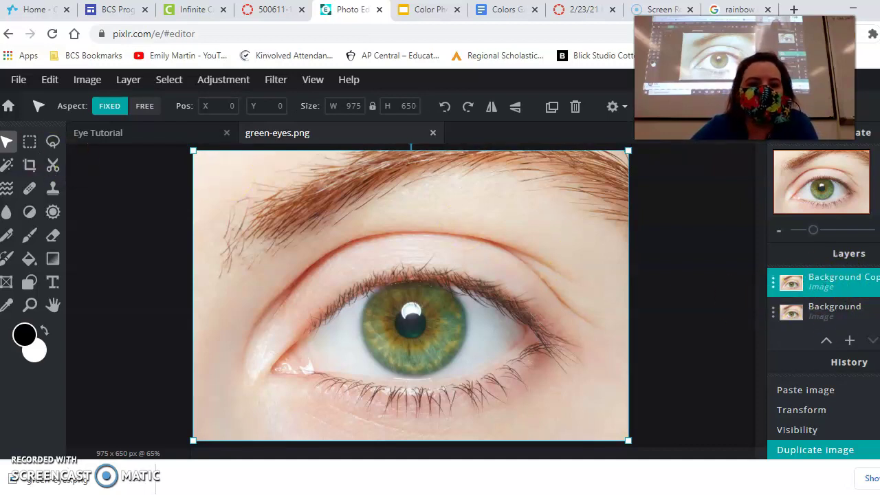
click(28, 141)
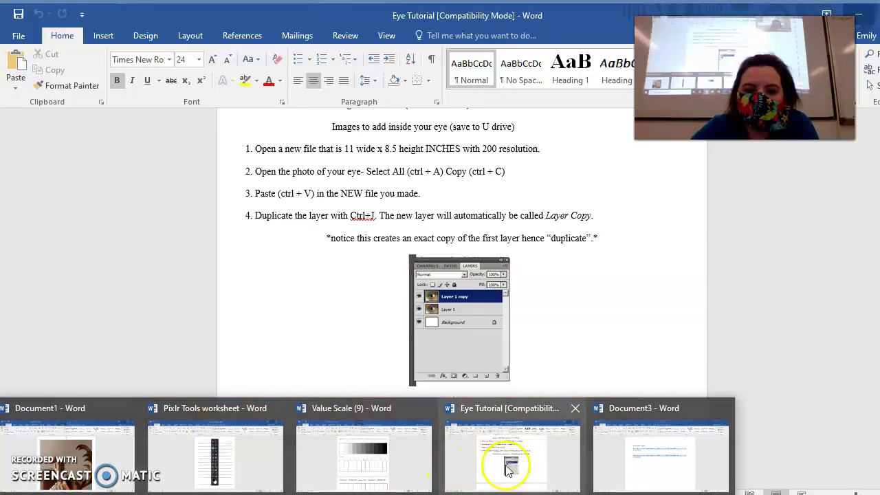
click(509, 455)
scroll(573, 367, down, 6)
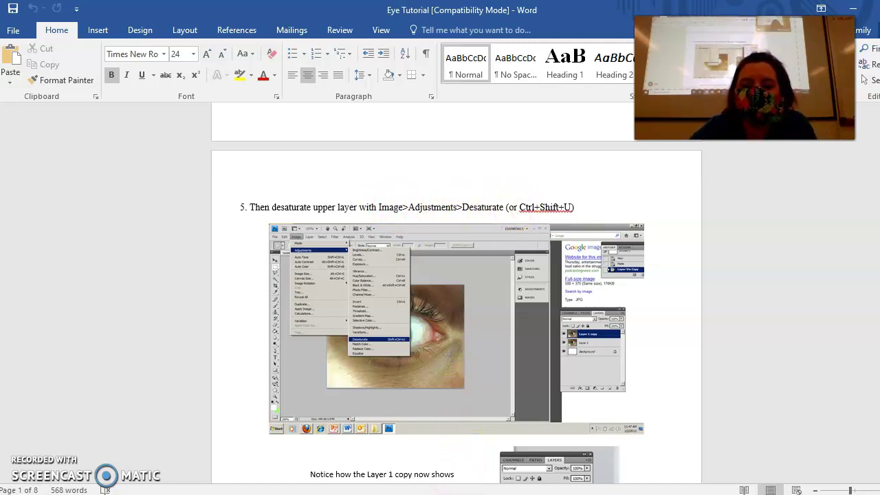
key(alt+Tab)
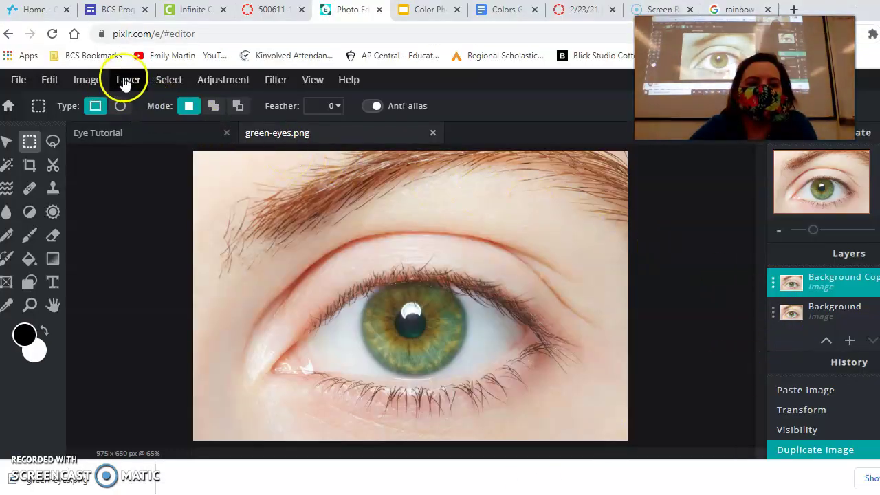
Step: Desaturate the Background Copy layer with Adjustment > Desaturate
click(89, 81)
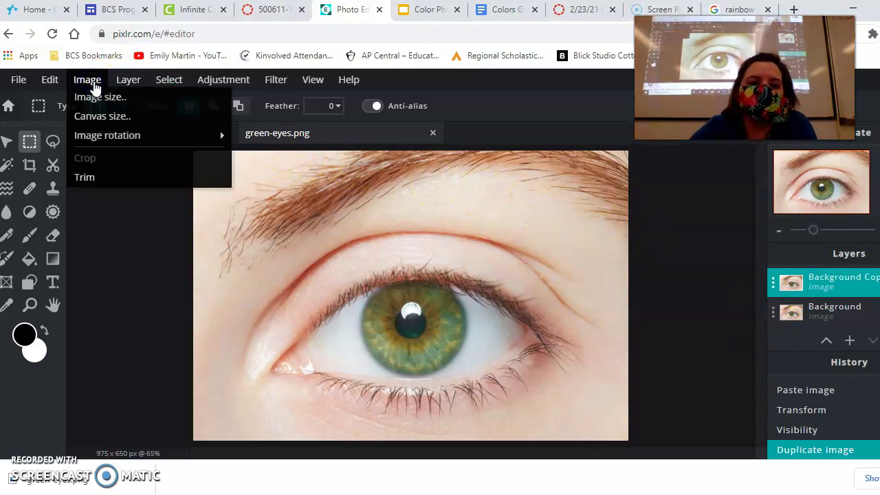
click(221, 79)
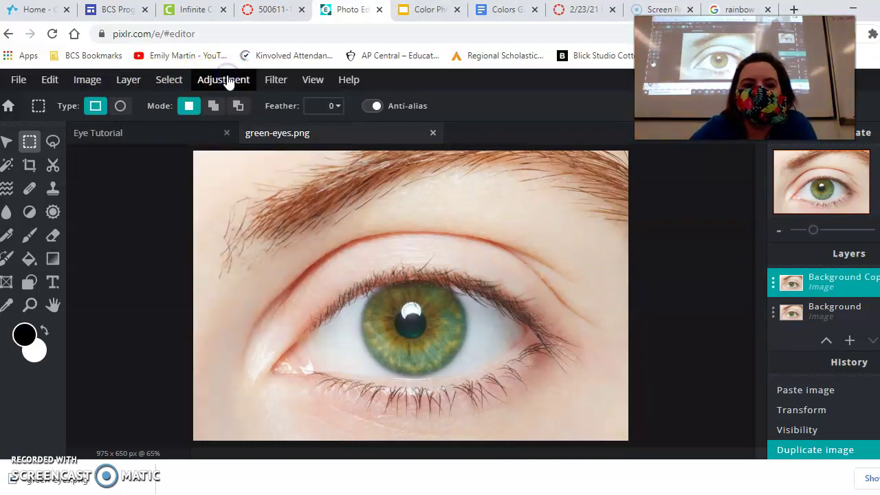
click(227, 80)
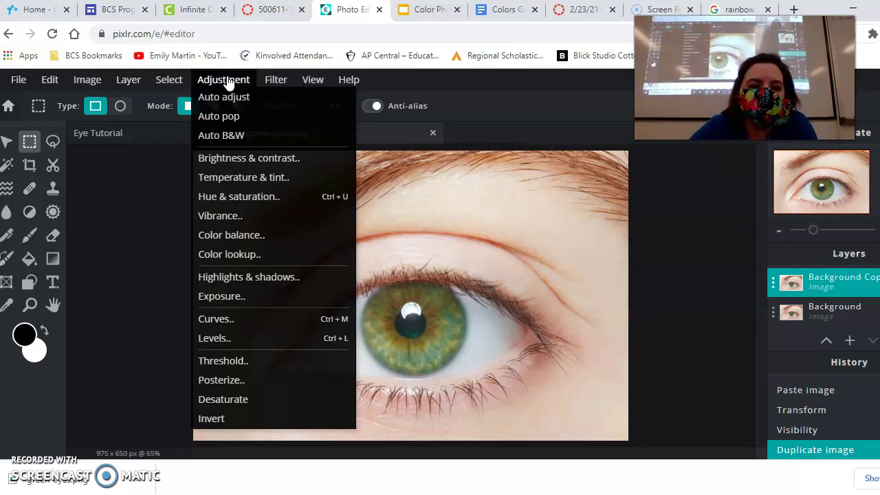
click(223, 400)
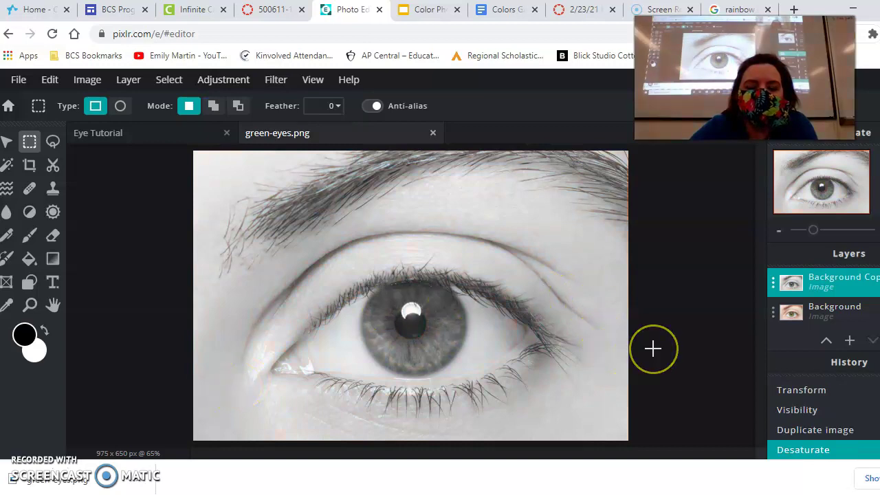
Step: Paste the copied image as a new layer and reselect the original Background layer
click(522, 312)
key(ctrl+v)
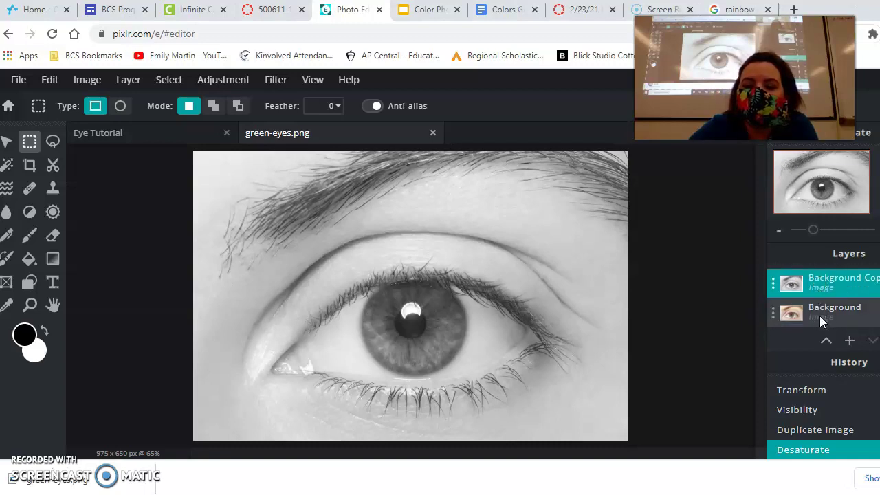
click(834, 318)
drag(822, 325, 841, 282)
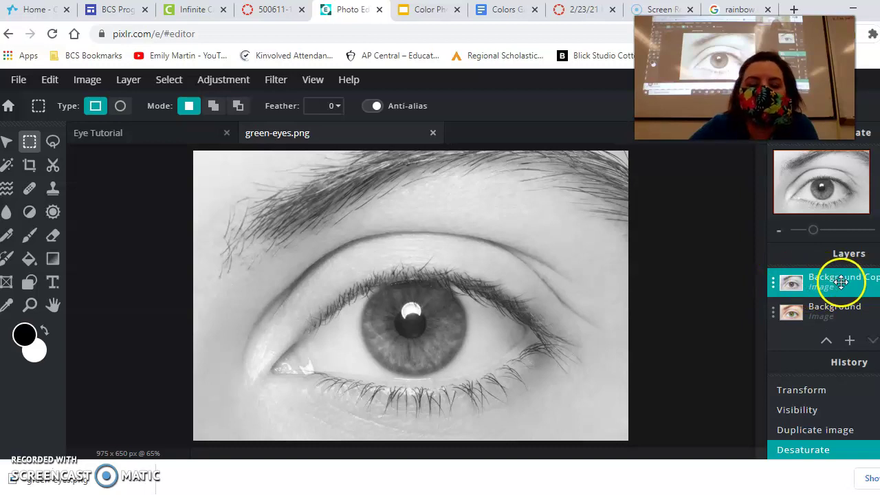
Step: Trace a trial freehand lasso selection around the iris, then clear it
click(53, 143)
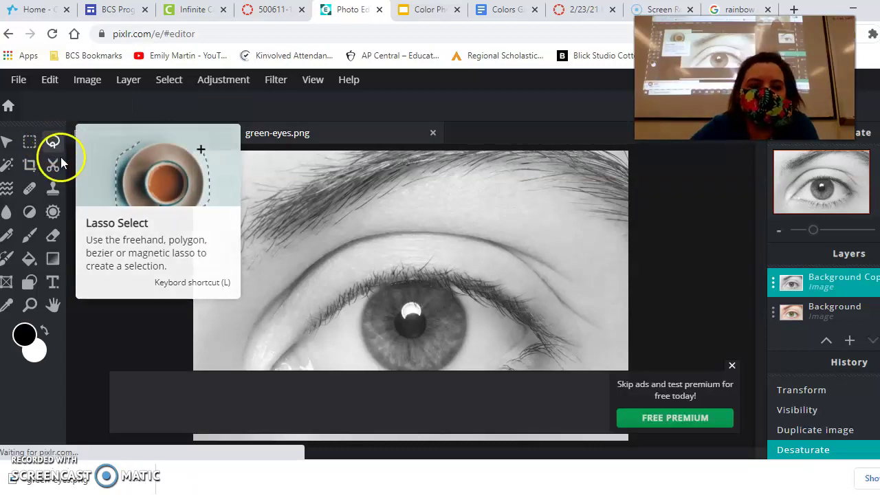
click(53, 142)
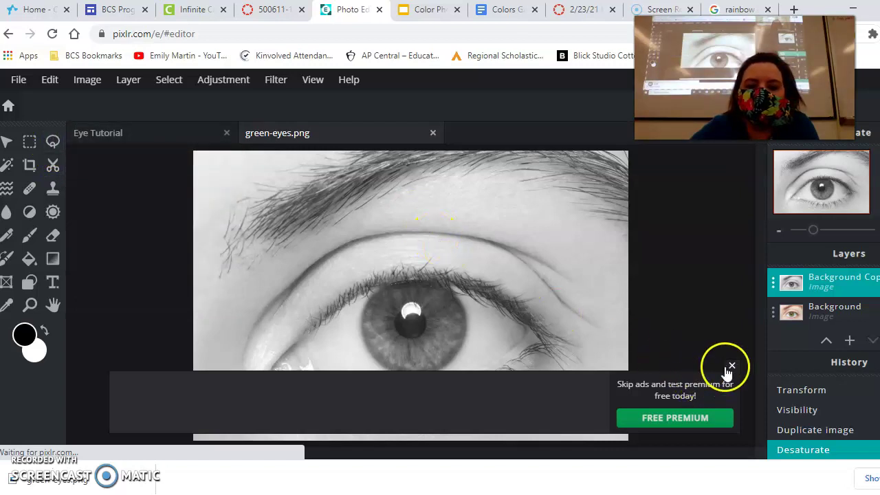
click(733, 367)
click(53, 141)
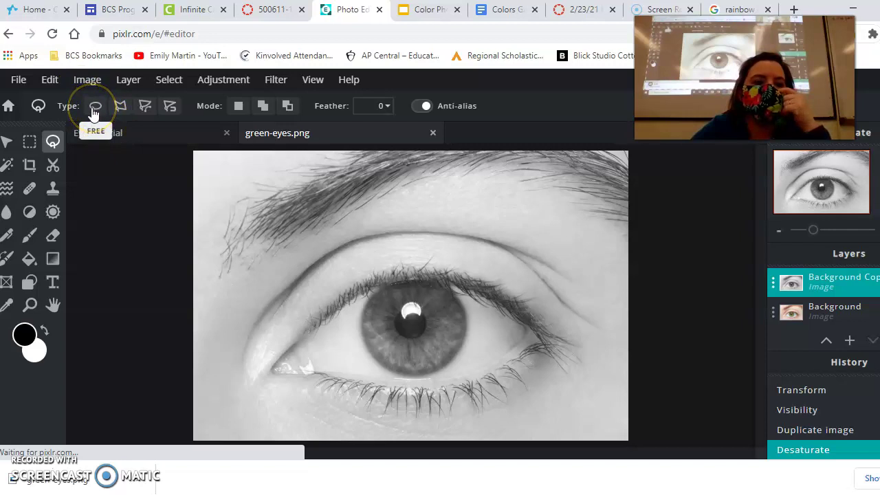
mouse_move(294, 232)
mouse_down()
mouse_move(367, 211)
mouse_move(389, 258)
mouse_move(440, 282)
mouse_move(449, 363)
mouse_move(317, 369)
mouse_move(324, 250)
mouse_move(303, 234)
mouse_up()
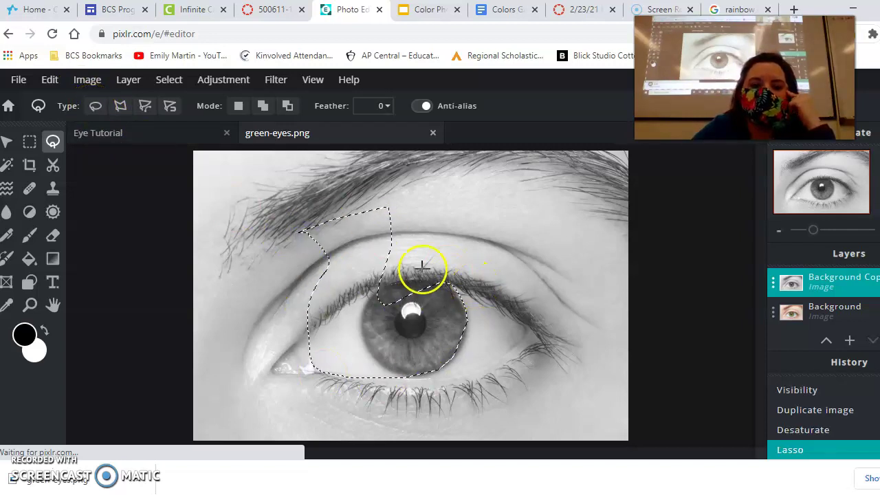
click(206, 193)
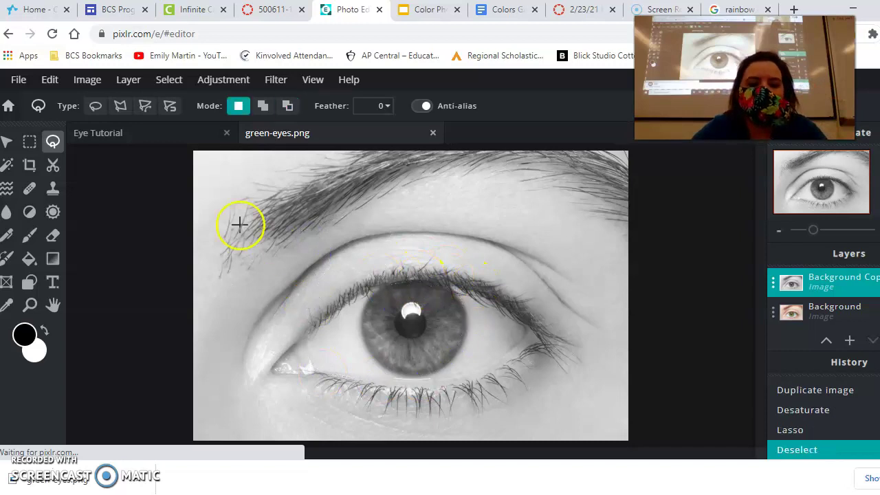
Step: Outline the eye with a trial polygon lasso selection, then clear it
click(121, 110)
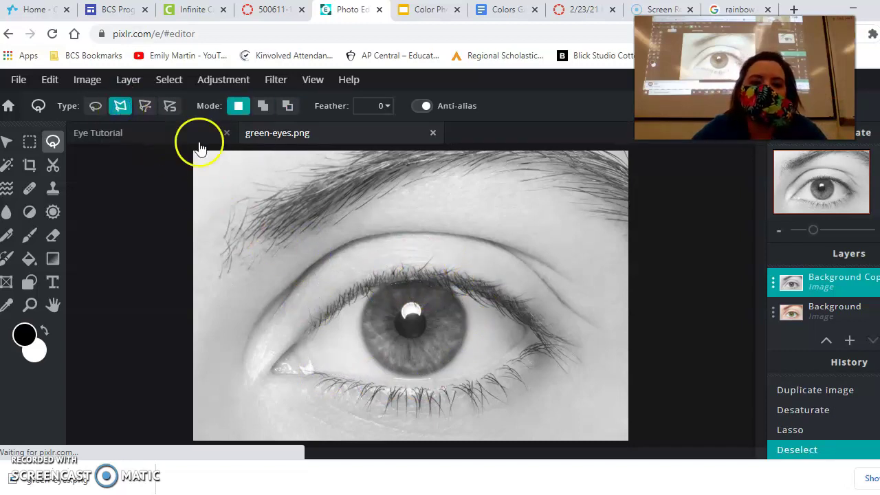
click(337, 229)
click(423, 216)
click(450, 294)
click(260, 366)
click(241, 289)
click(361, 271)
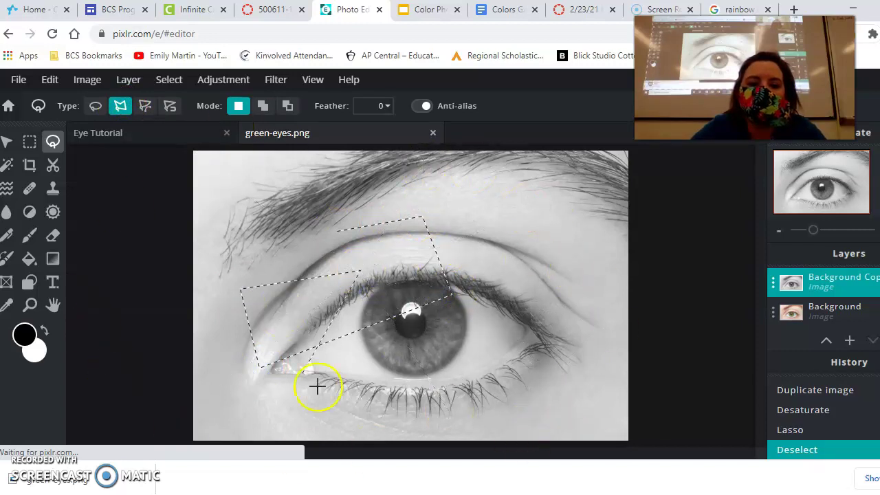
double_click(409, 288)
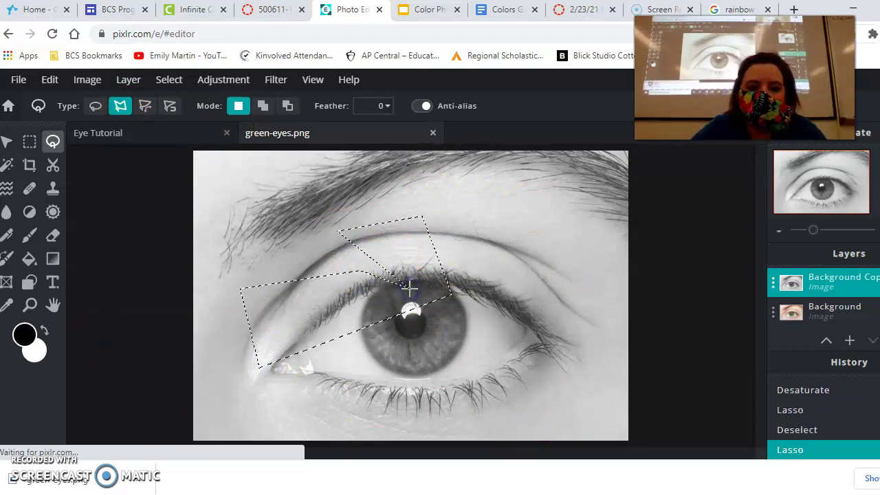
click(377, 277)
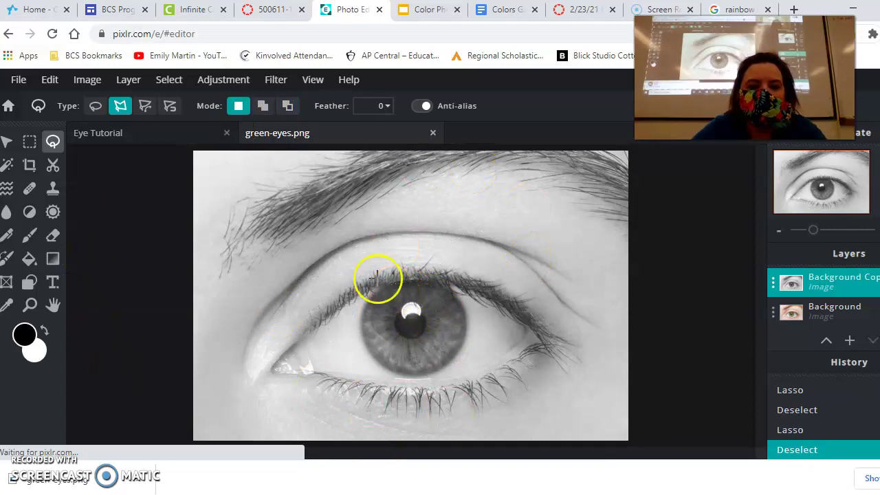
Step: Draw a trial curved bezier lasso selection around the eye, then deselect with Ctrl+D
click(145, 105)
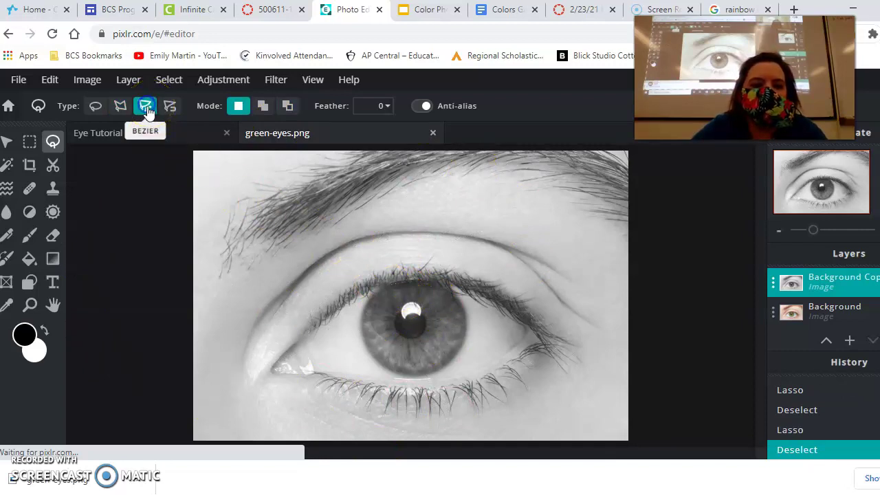
click(316, 289)
click(396, 271)
click(476, 342)
click(394, 411)
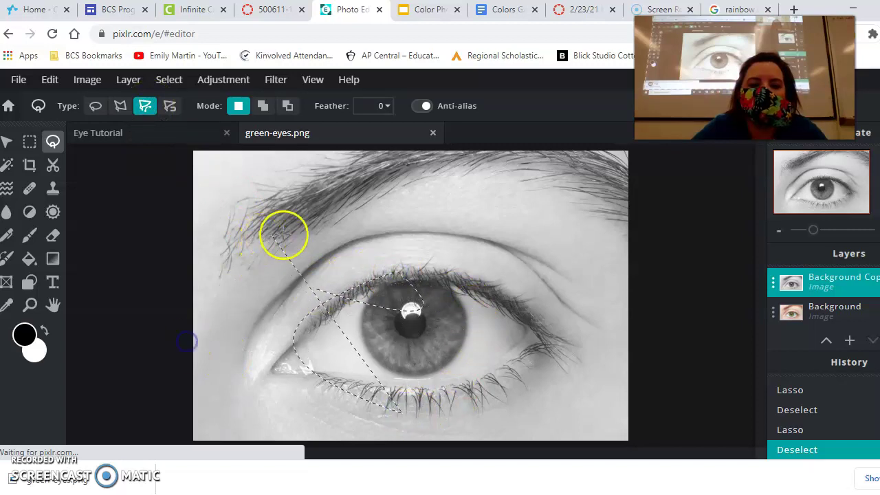
click(315, 239)
click(432, 240)
click(552, 295)
click(516, 354)
click(515, 355)
key(alt)
key(ctrl+d)
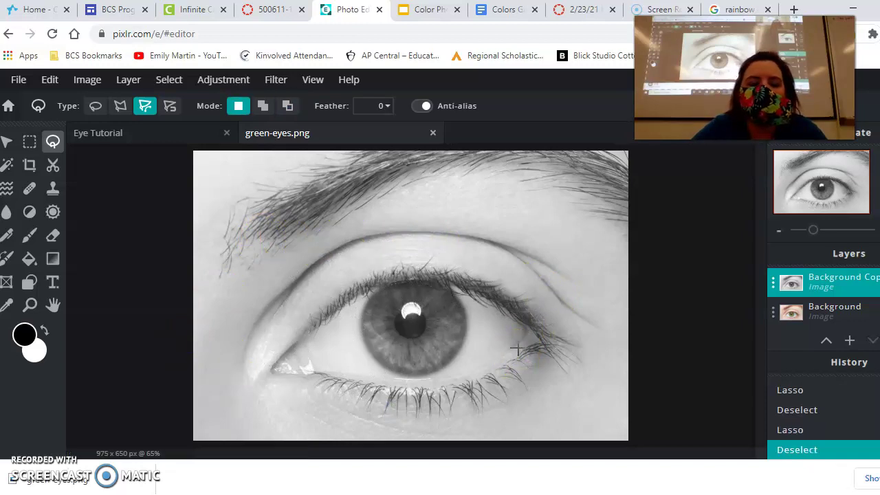
Step: Switch the lasso to Magnetic mode, trace the eye, and drop the uneven selection
click(171, 110)
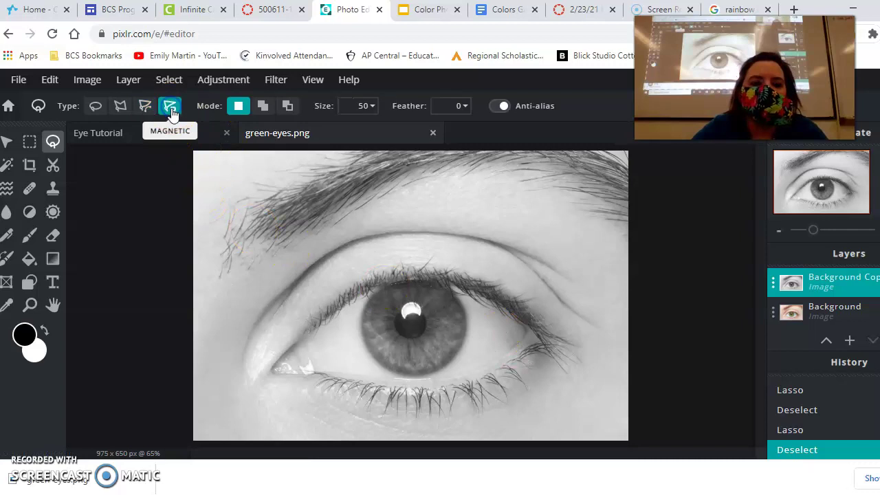
click(274, 366)
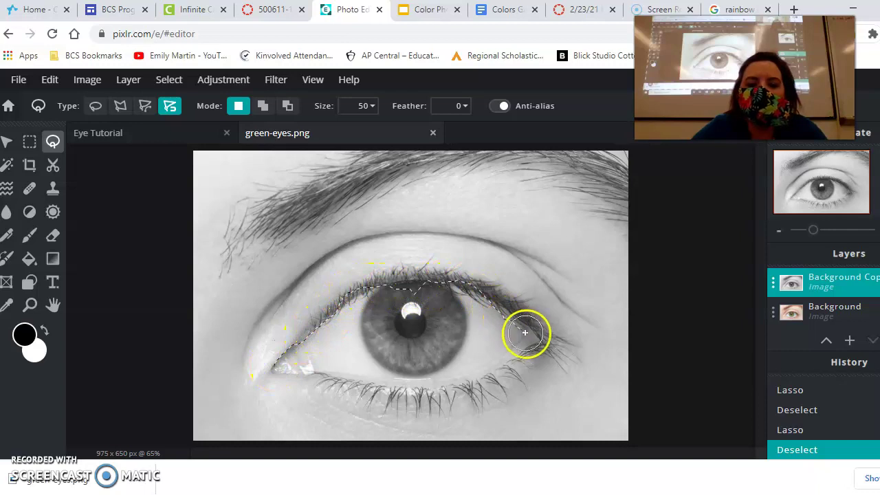
click(269, 360)
click(503, 373)
click(502, 373)
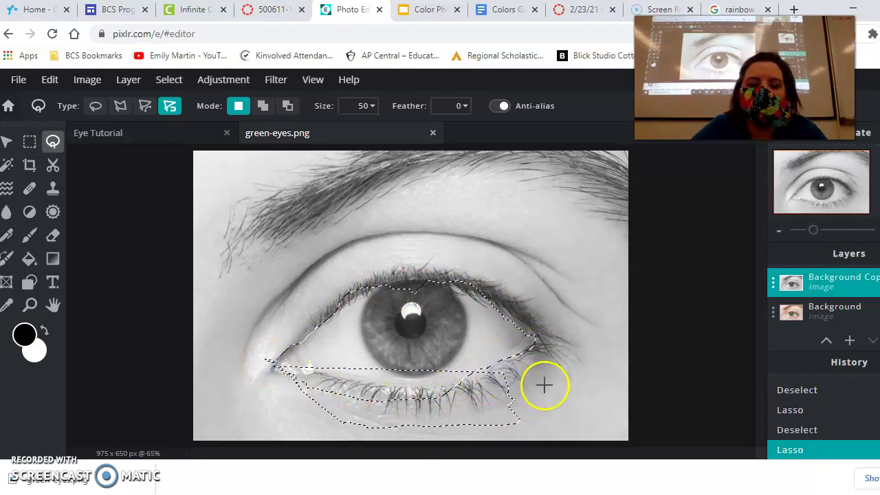
click(495, 359)
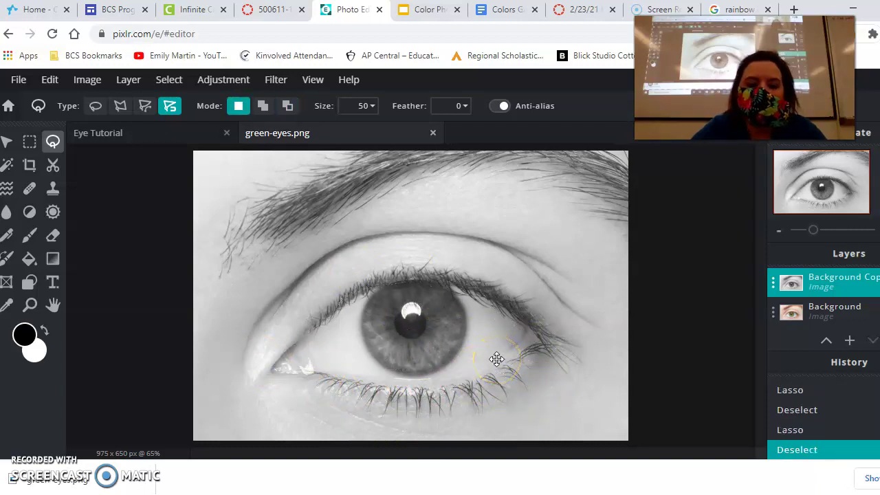
Step: Set the lasso to Polygon and close a selection around the eye from the inner corner
click(121, 108)
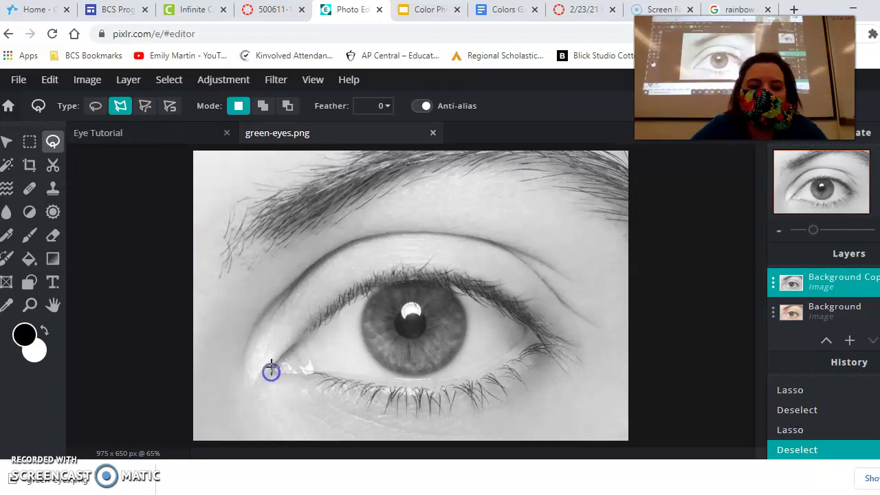
click(284, 354)
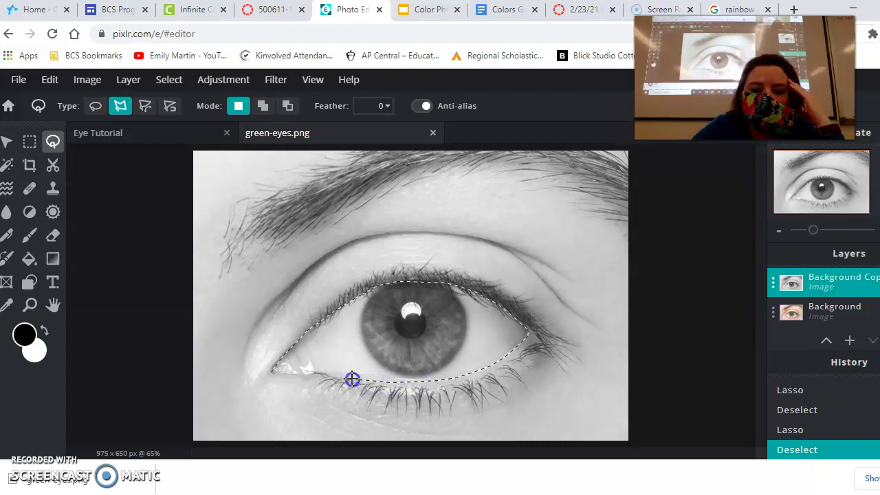
click(325, 376)
click(312, 372)
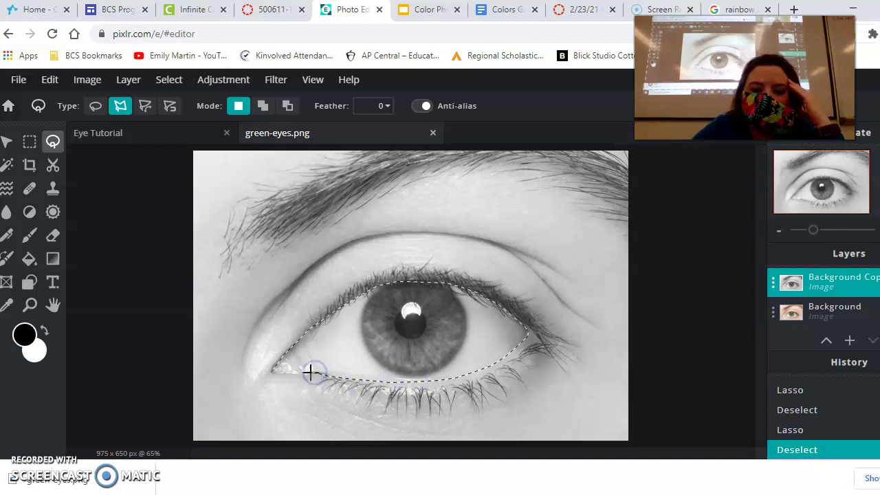
click(273, 373)
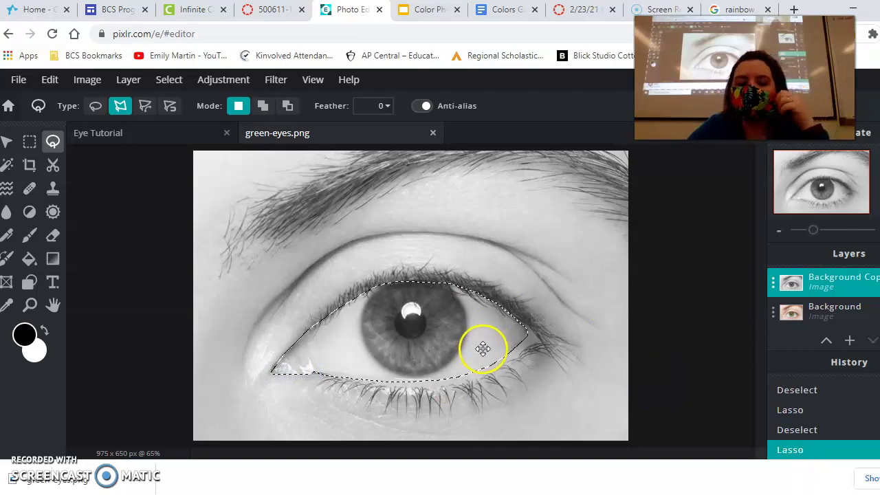
Step: Check the Word Eye Tutorial document, then return to Pixlr E
mouse_move(472, 462)
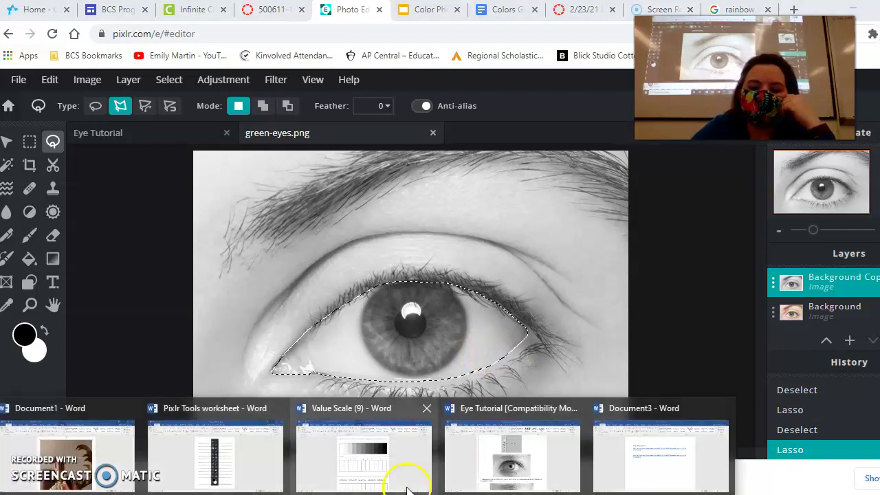
click(505, 458)
scroll(523, 421, down, 3)
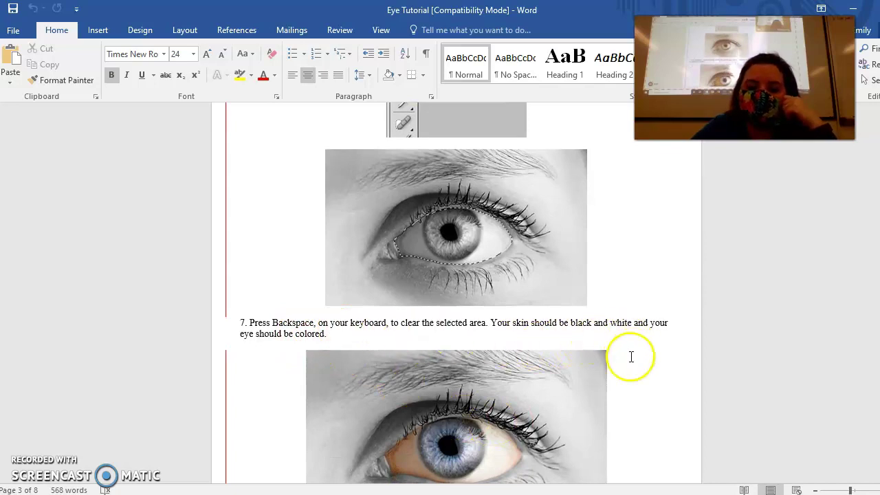
key(alt+Tab)
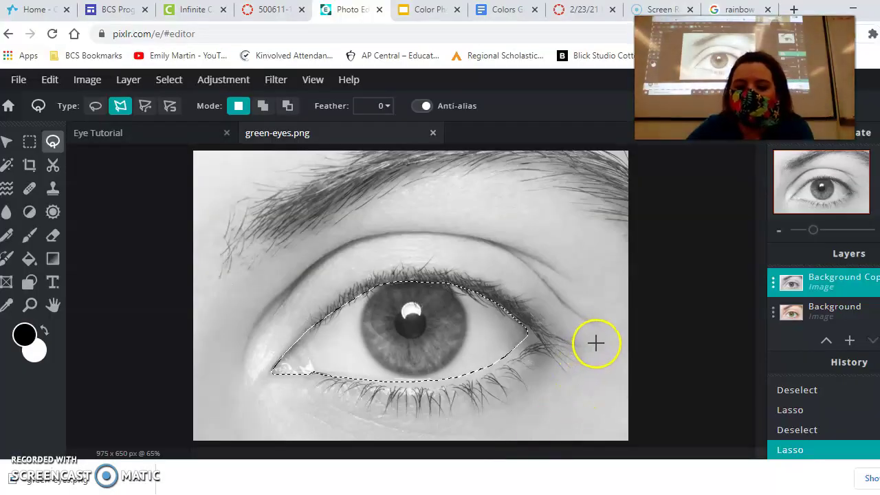
Step: Delete the grayscale pixels inside the eye selection to reveal the green eye beneath
key(Delete)
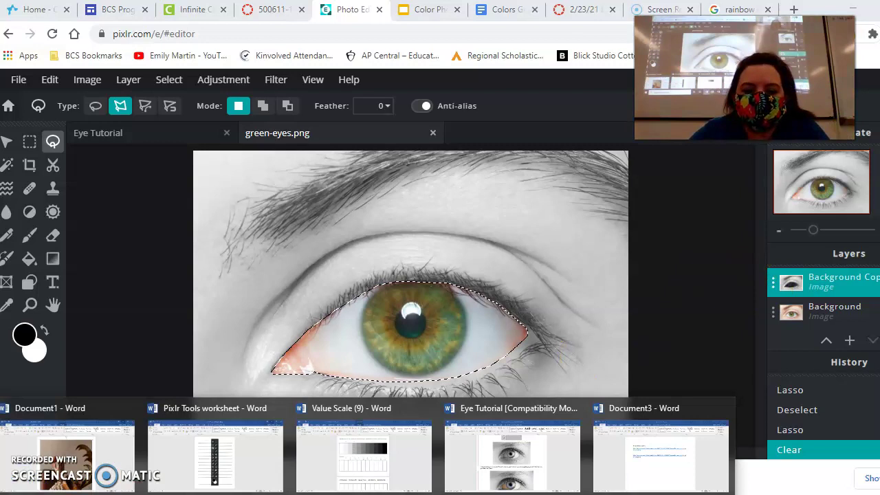
click(509, 479)
scroll(571, 383, down, 10)
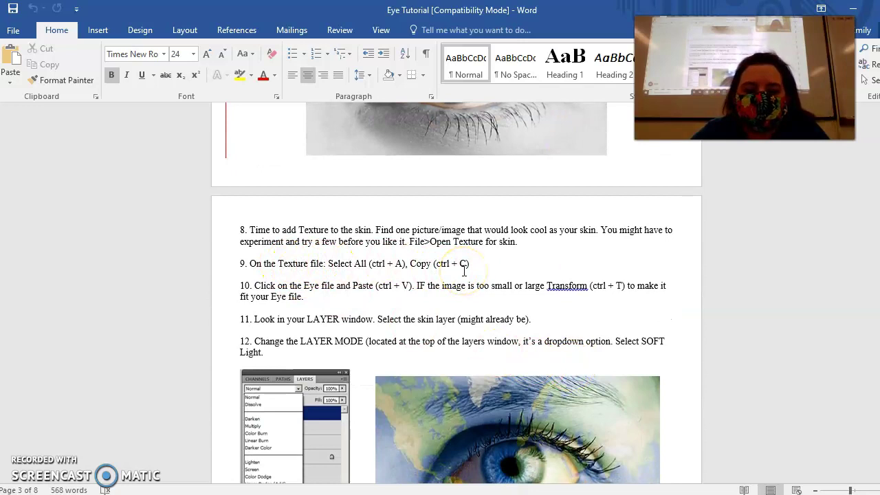
scroll(464, 271, down, 2)
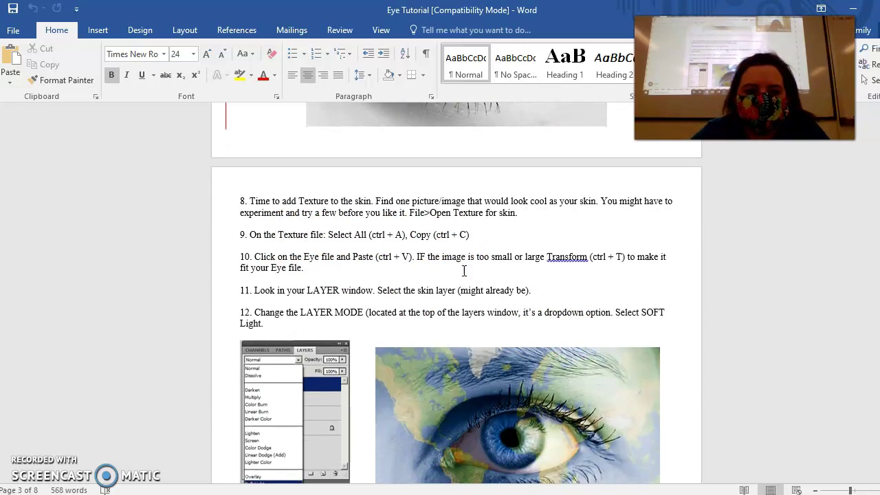
drag(416, 223, 352, 229)
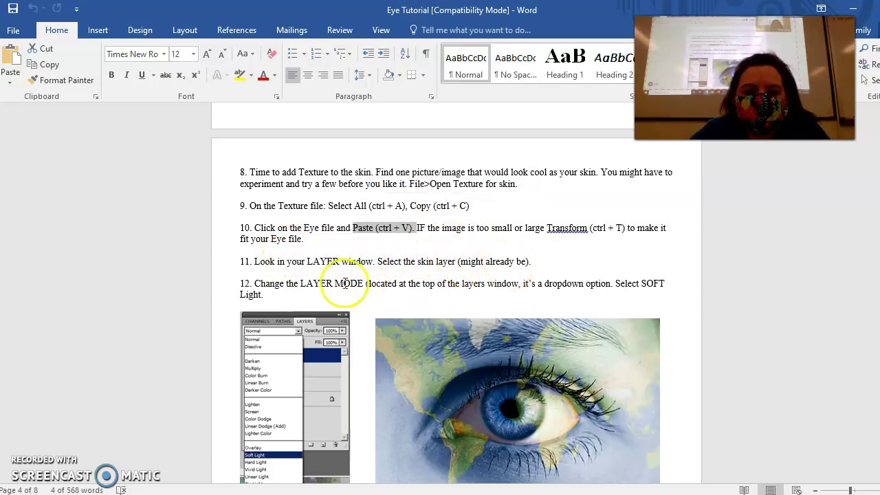
drag(365, 283, 300, 281)
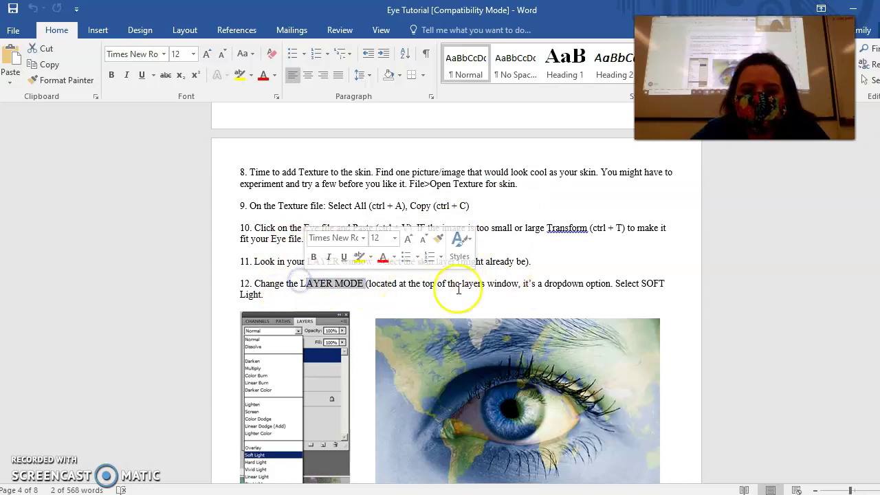
scroll(458, 291, down, 3)
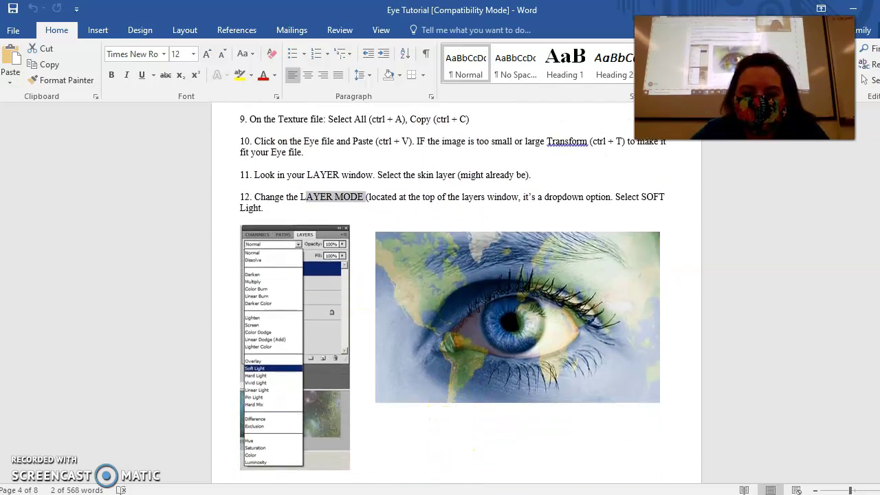
key(alt+Tab)
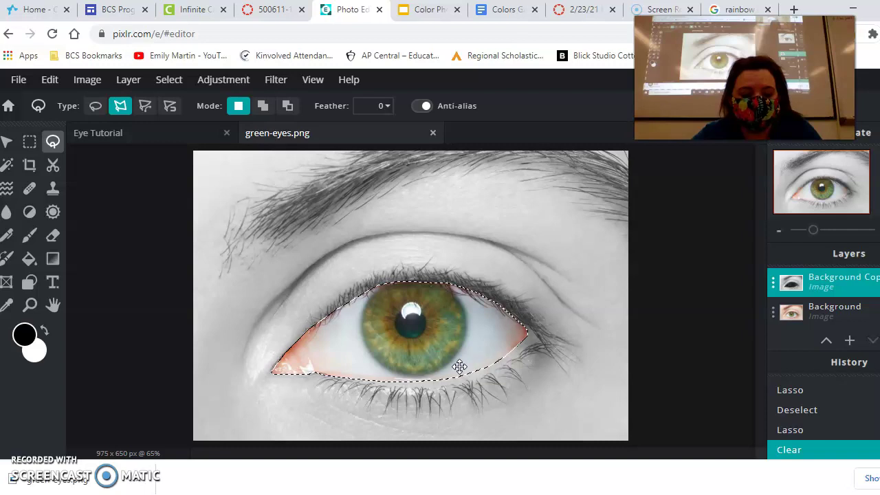
Step: Deselect, paste the zebra texture as a new layer, and make that layer visible
key(ctrl+d)
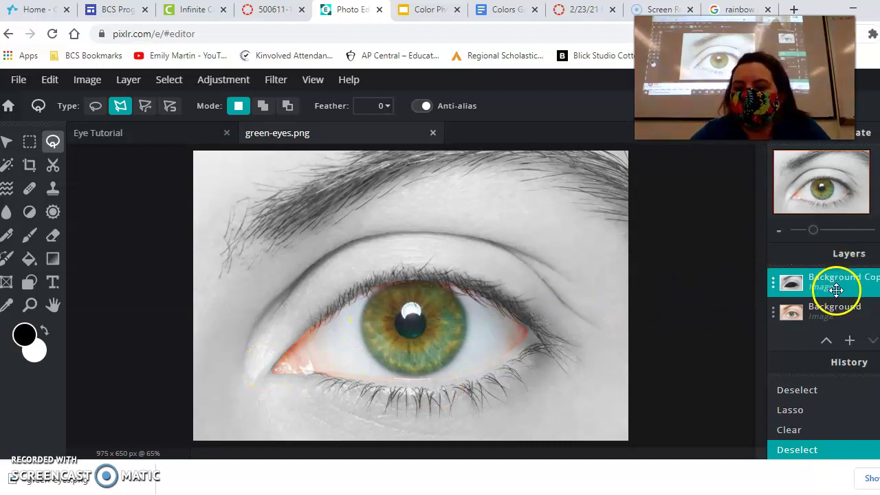
key(ctrl+v)
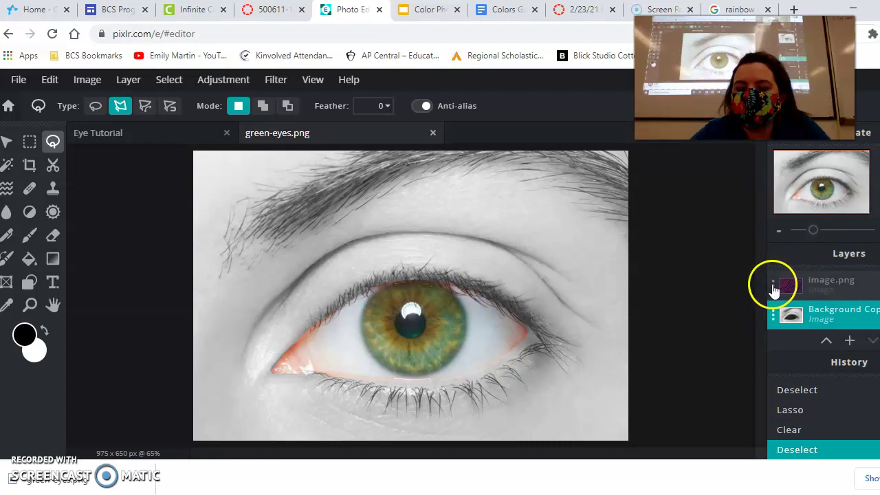
click(772, 286)
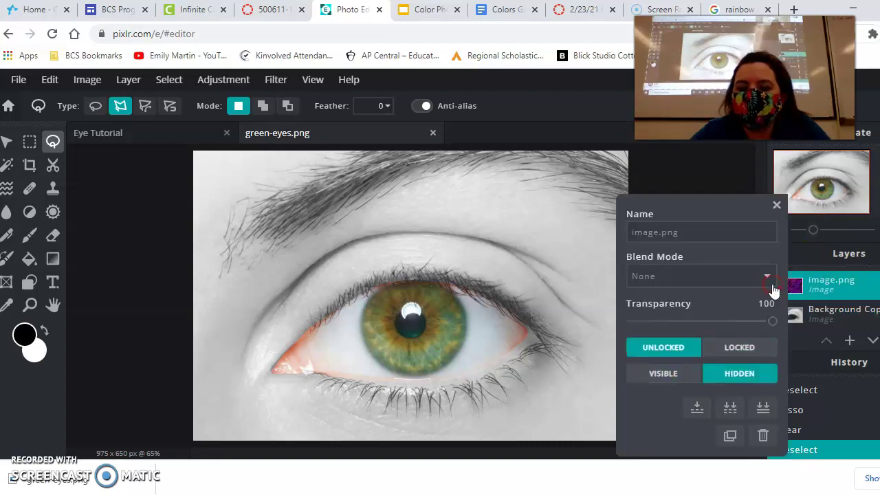
click(678, 375)
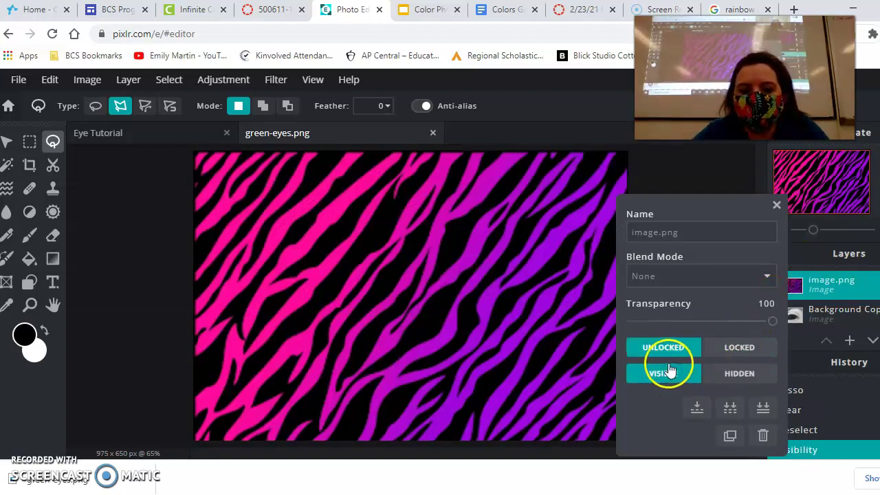
click(710, 163)
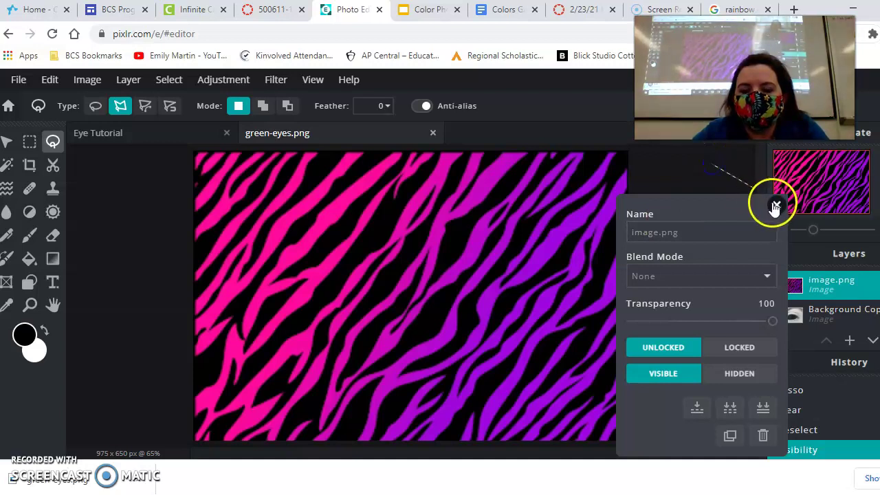
click(776, 205)
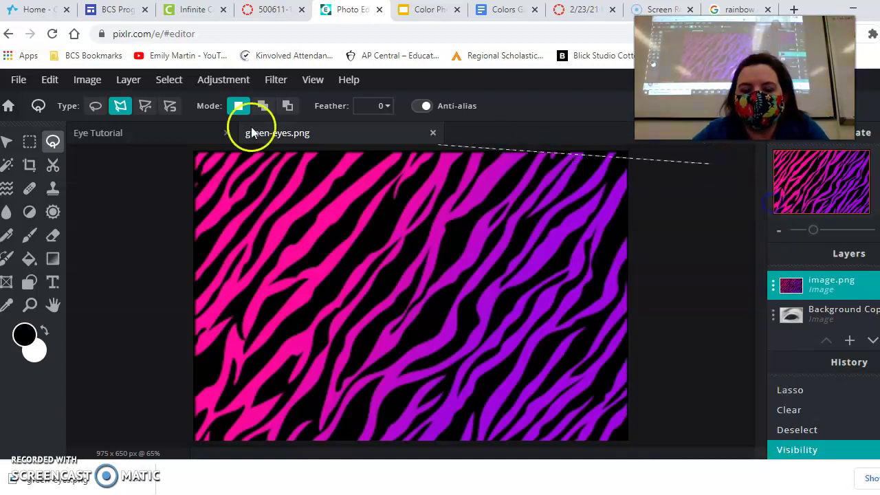
Step: Pick the Arrange tool and reselect the image.png texture layer to open its settings
click(7, 144)
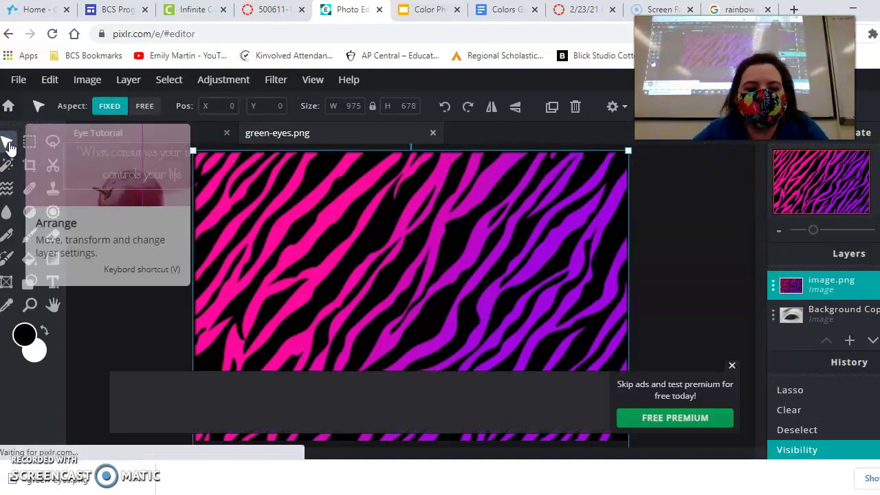
click(732, 365)
click(731, 340)
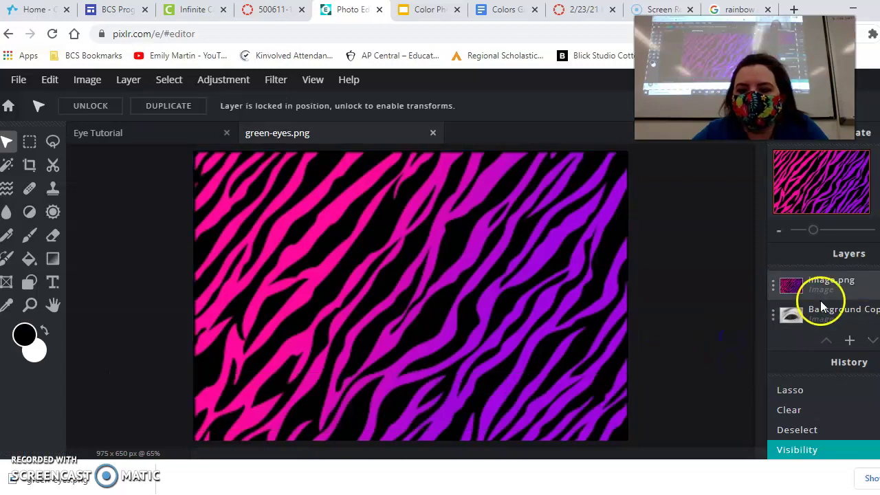
click(832, 285)
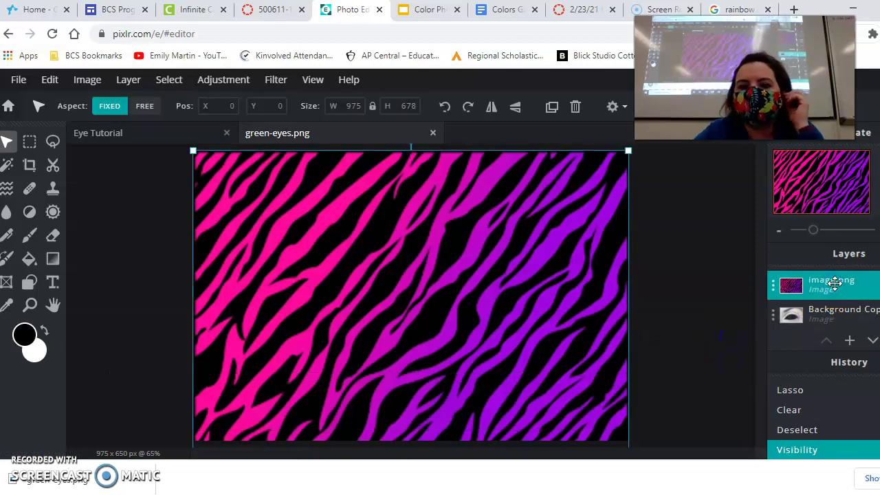
click(833, 286)
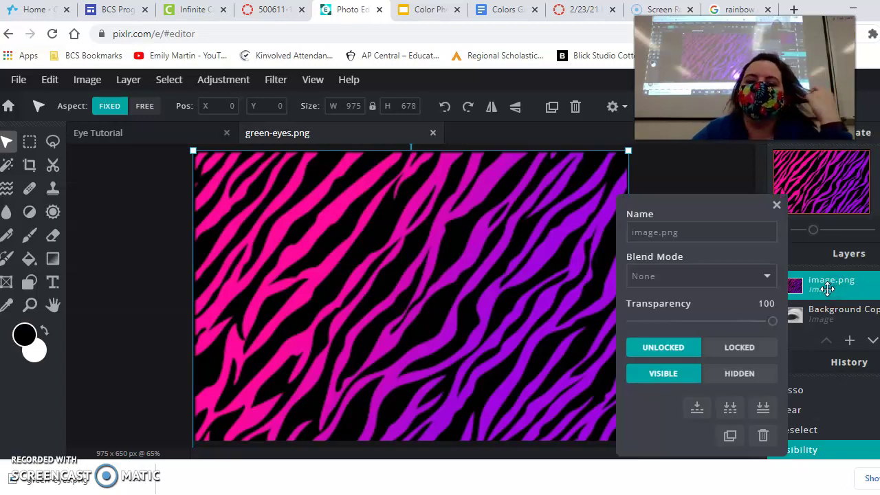
Step: Set the zebra image.png layer's blend mode to Soft-light
click(832, 286)
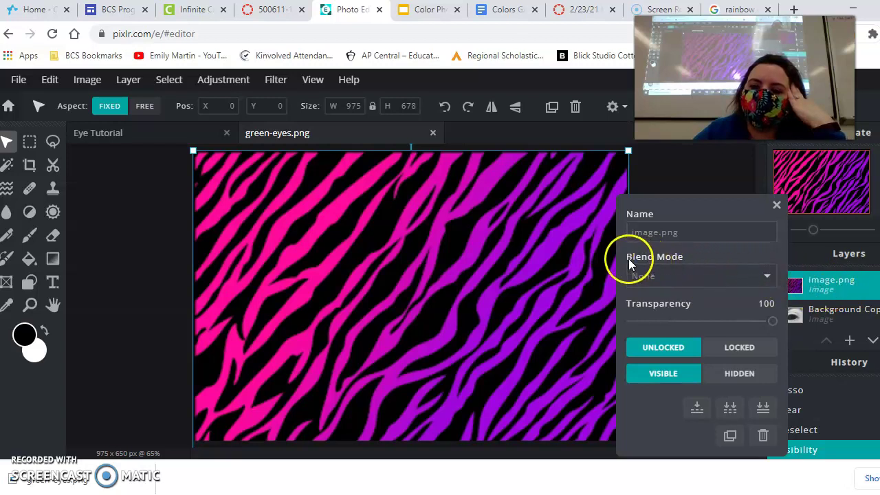
click(771, 285)
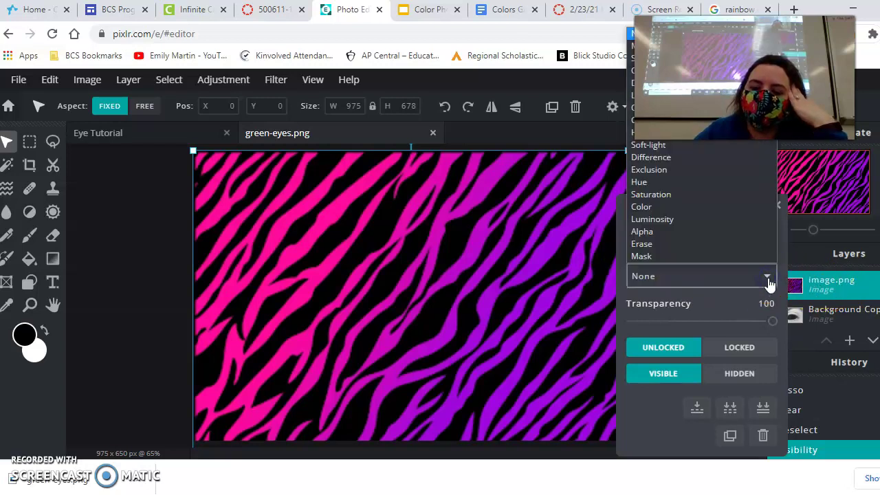
mouse_move(768, 281)
mouse_down()
mouse_move(744, 247)
mouse_move(731, 147)
mouse_up()
click(732, 147)
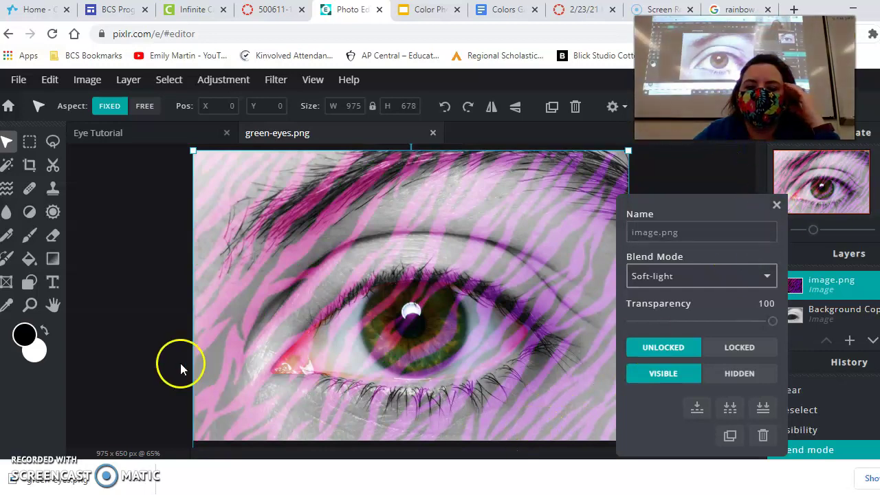
click(715, 178)
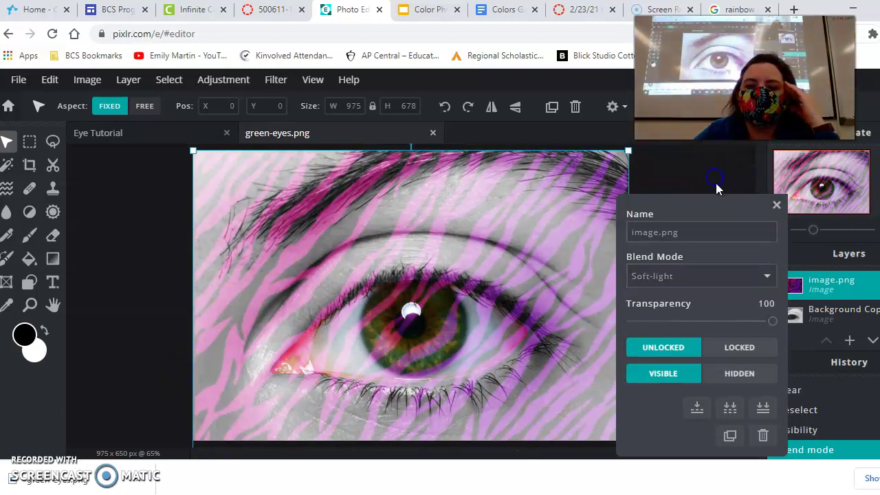
click(776, 205)
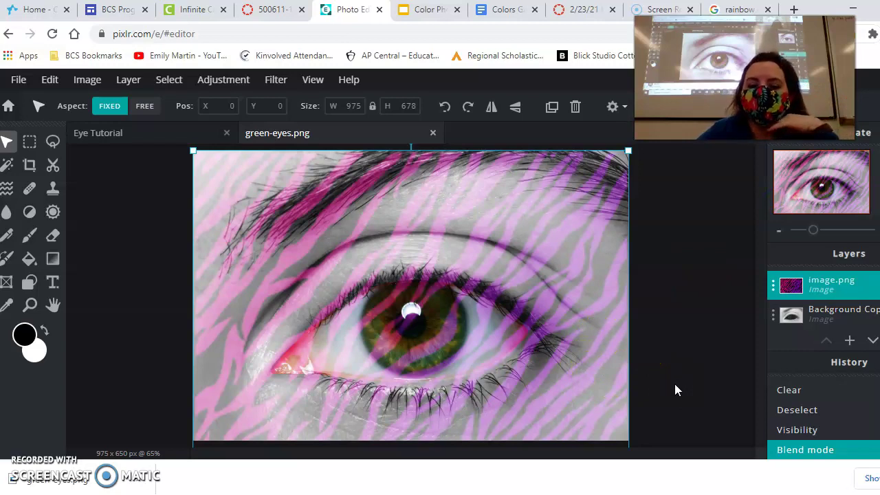
Step: Try Mask, Erase and Alpha blend modes on the zebra layer
click(847, 279)
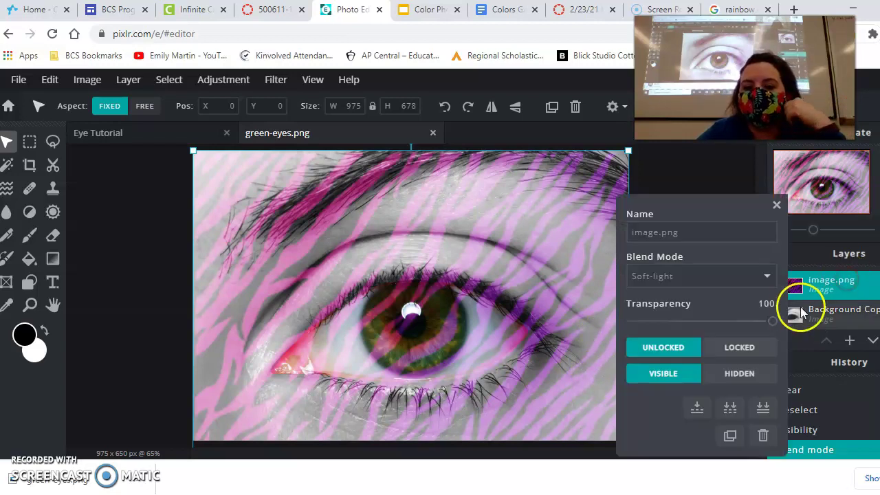
click(733, 276)
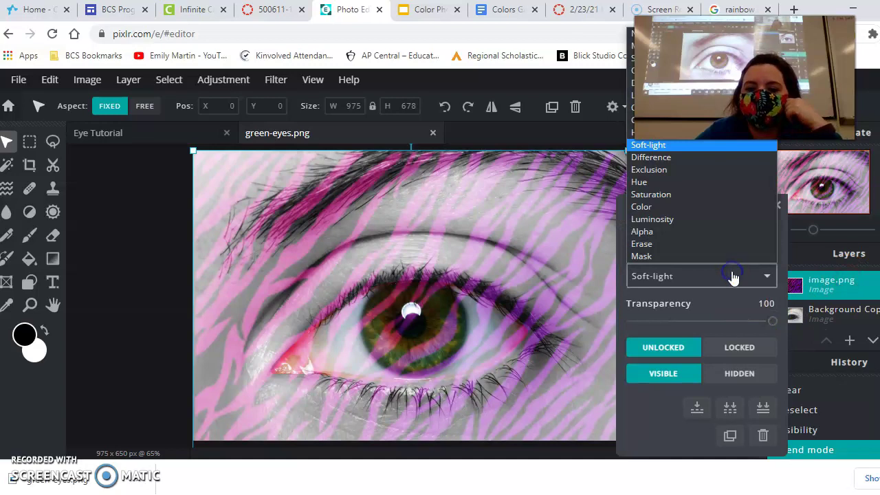
click(721, 257)
right_click(718, 275)
click(704, 272)
click(703, 272)
click(702, 251)
click(698, 275)
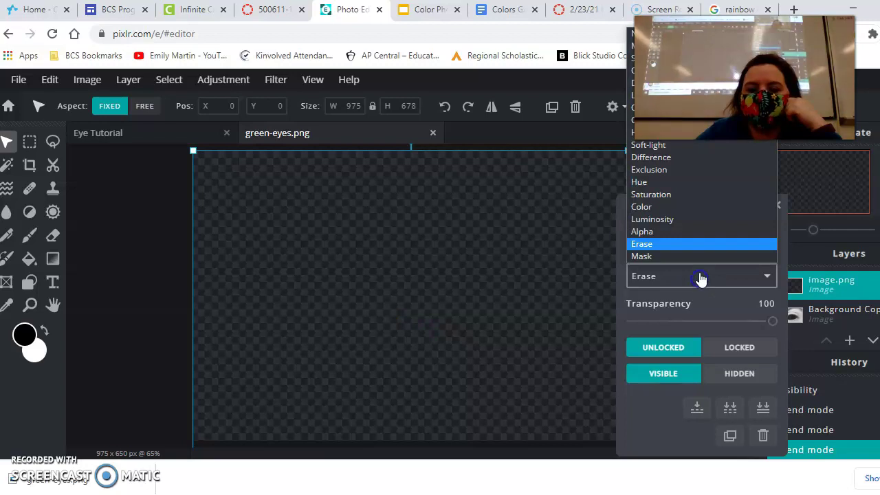
click(697, 232)
Step: Try Color, Luminosity and Saturation blend modes on the zebra layer
click(700, 281)
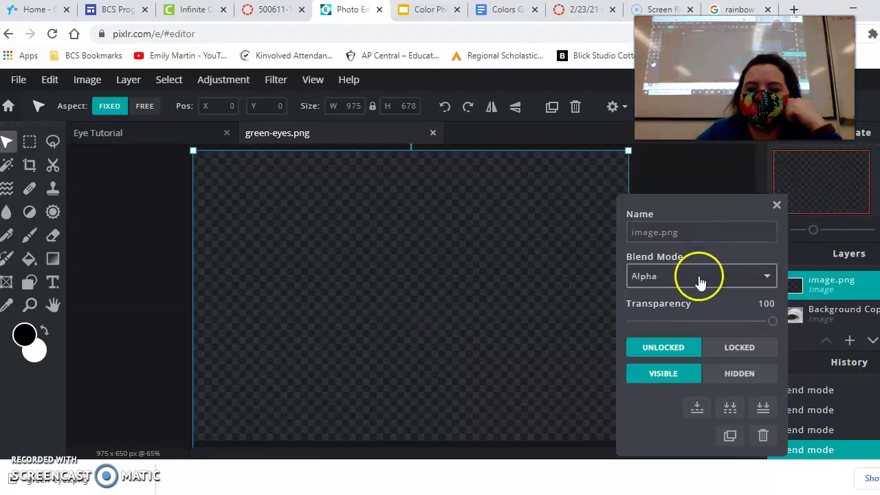
click(695, 206)
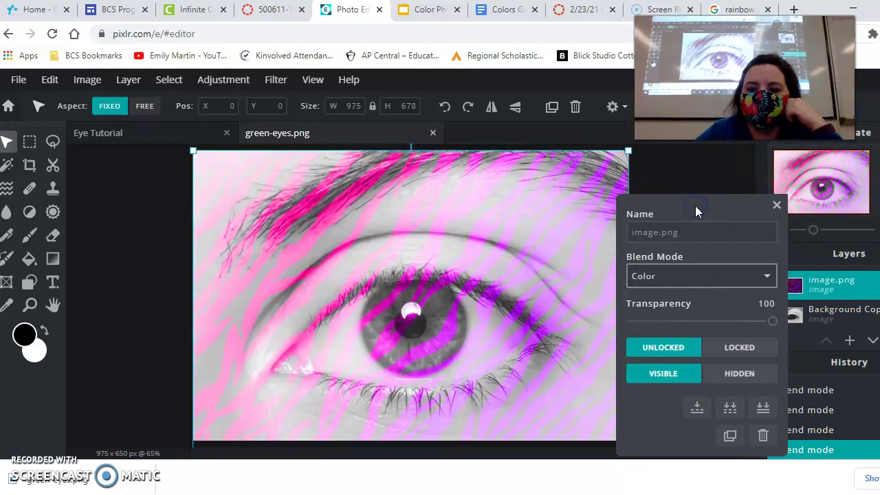
click(692, 278)
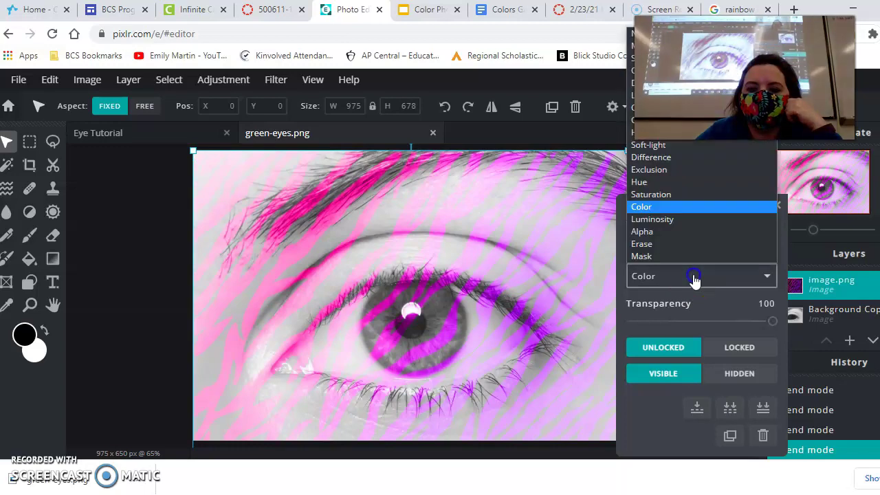
click(677, 220)
click(675, 275)
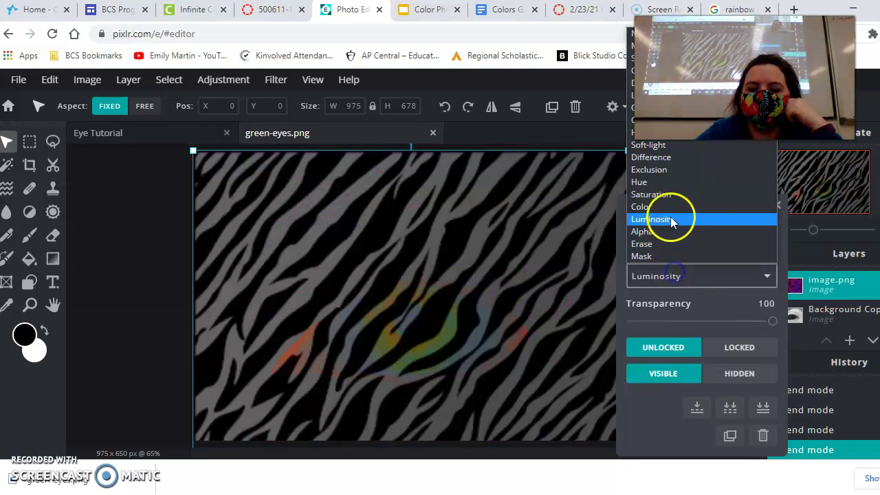
click(674, 196)
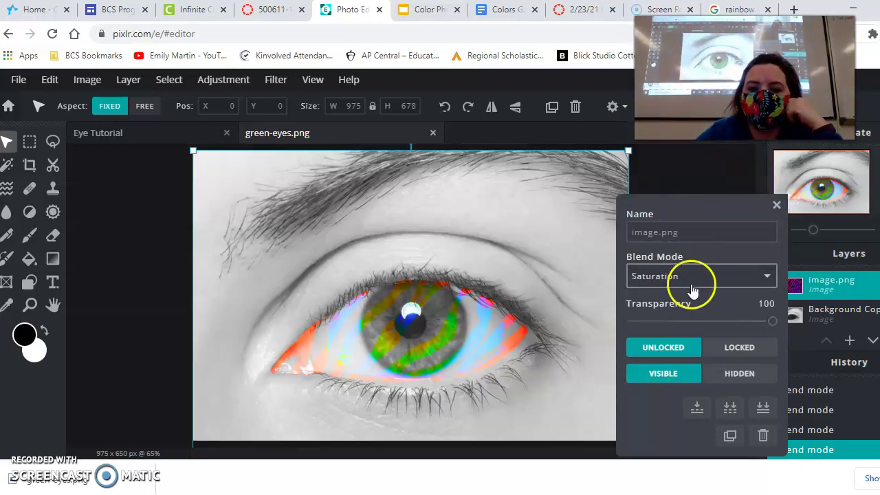
click(691, 279)
click(684, 194)
Step: Try Hue, Exclusion and Difference blending, then return the zebra layer to Soft-light
click(687, 279)
click(681, 183)
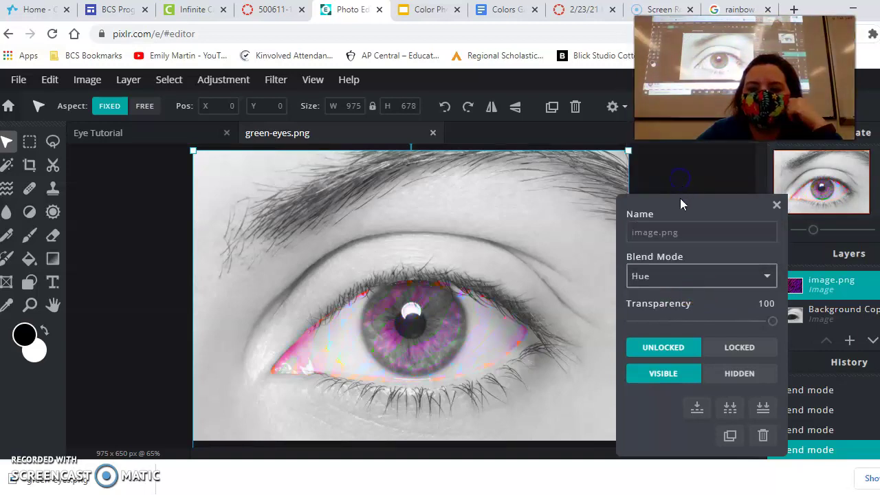
click(691, 276)
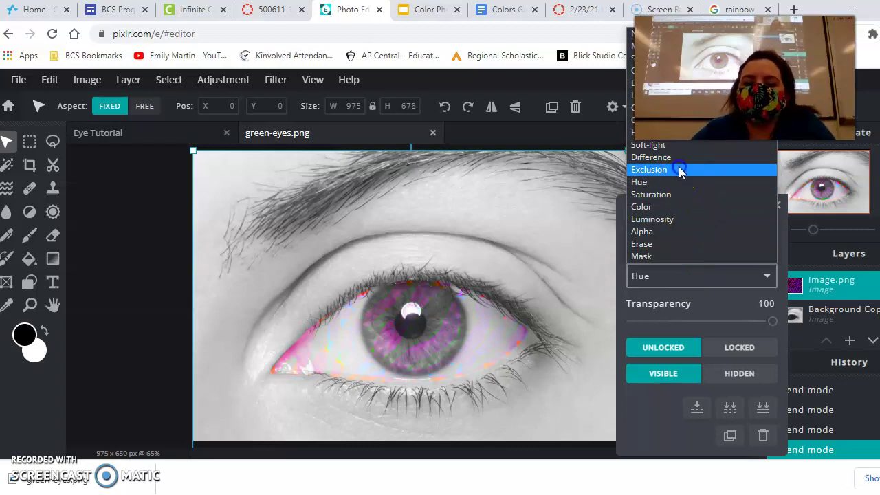
click(681, 171)
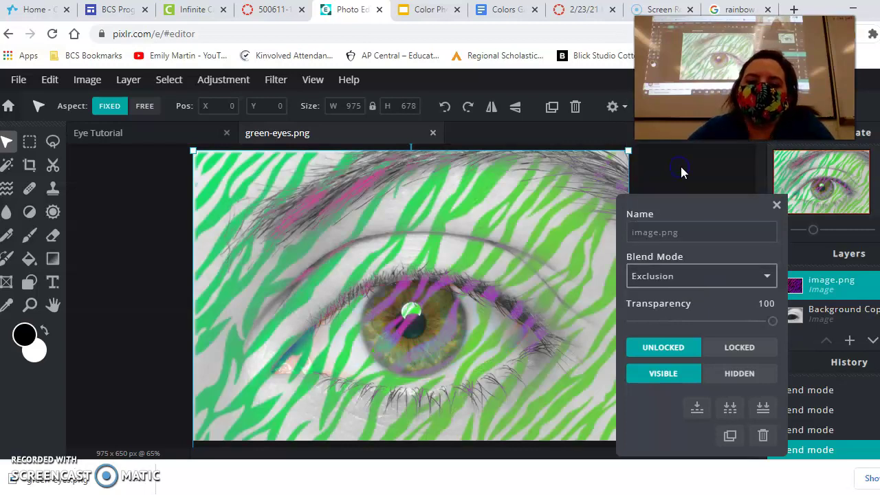
click(694, 276)
click(671, 162)
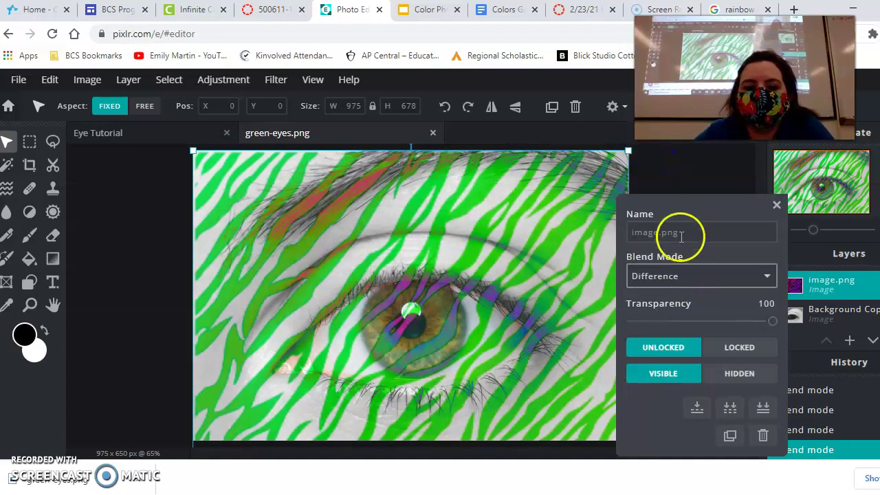
click(687, 279)
click(695, 145)
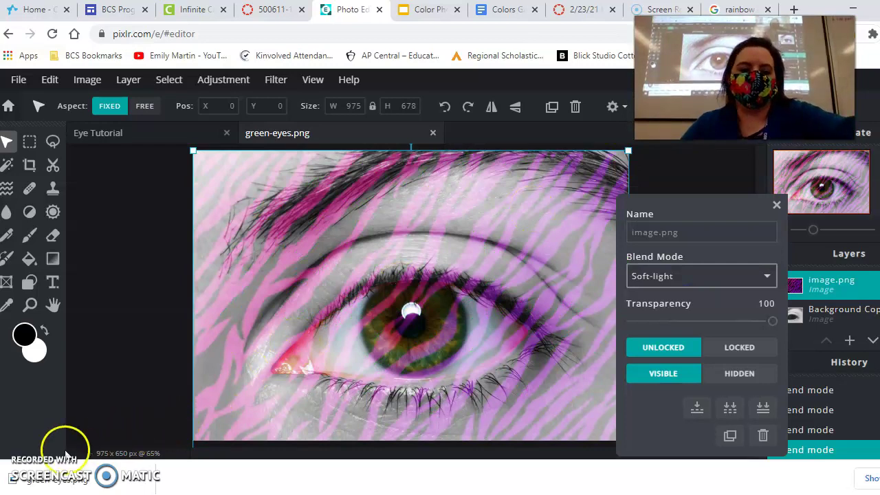
click(38, 465)
click(34, 463)
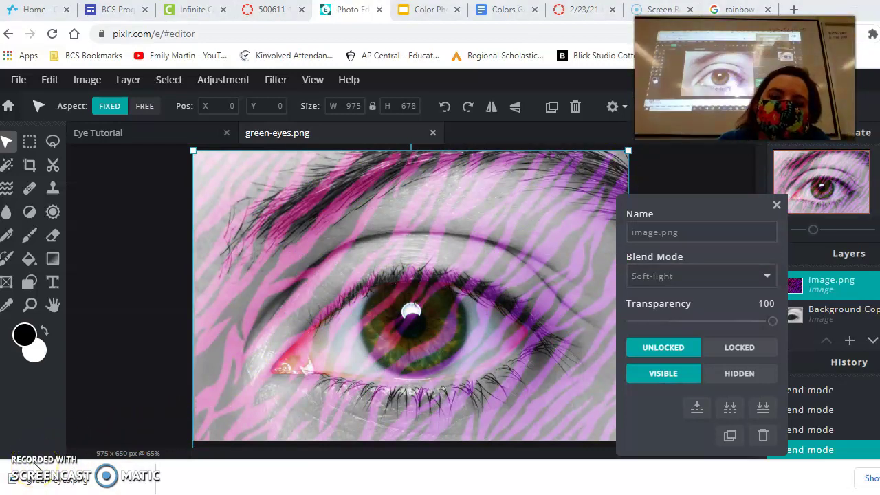
Step: Set the Lasso tool to Polygon mode and keep the zebra layer on Soft-light blending
click(53, 145)
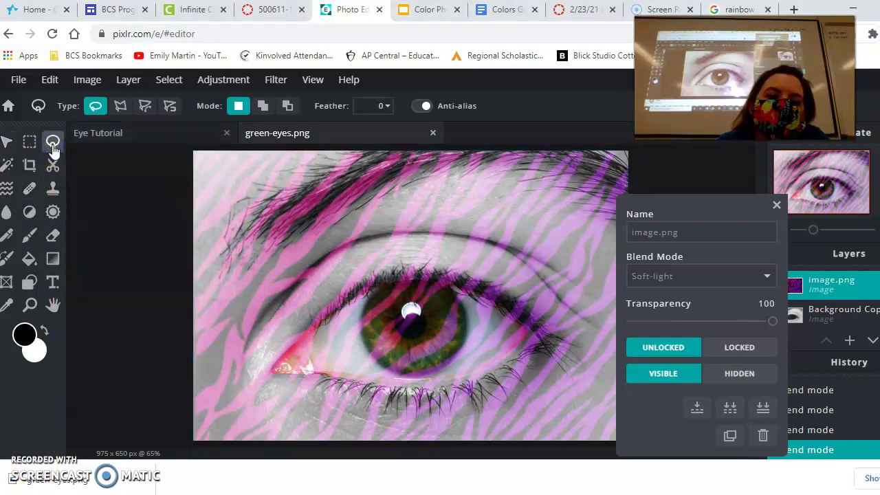
click(94, 107)
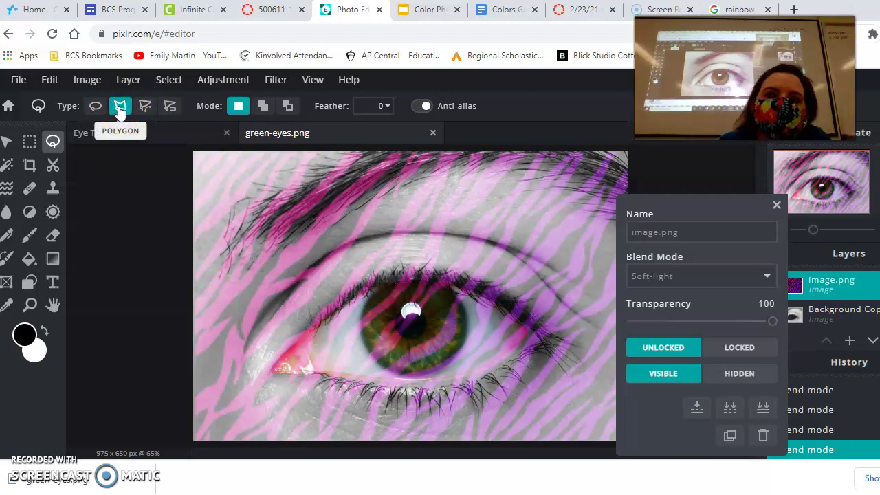
click(677, 278)
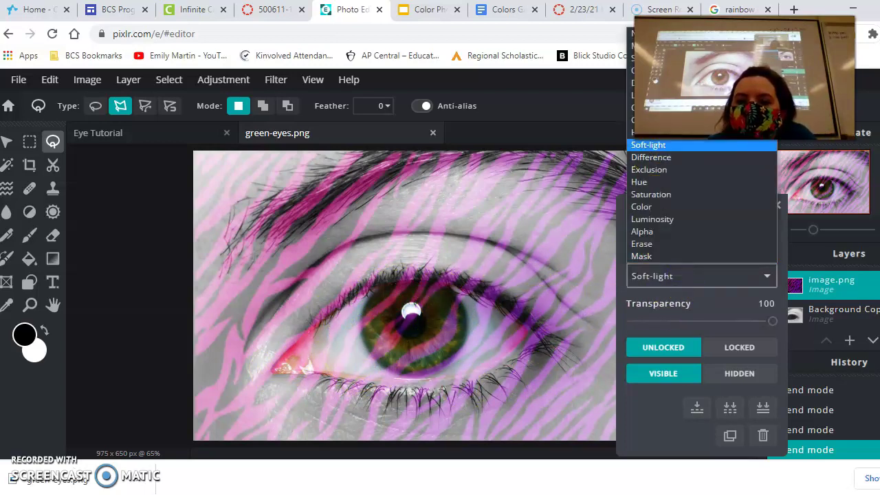
click(683, 295)
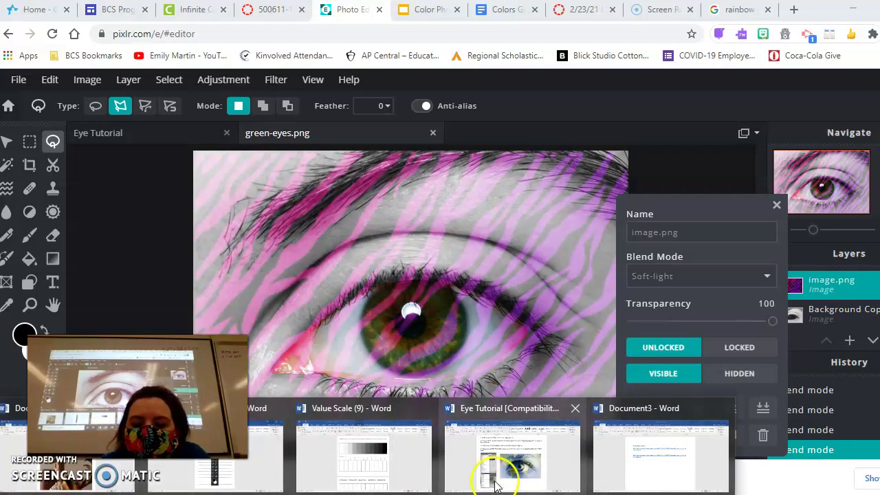
click(515, 476)
scroll(548, 385, down, 10)
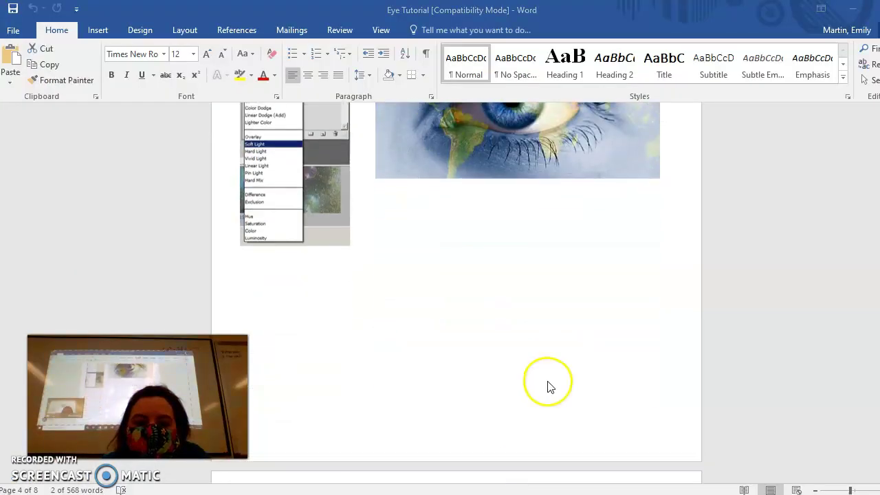
scroll(549, 388, down, 7)
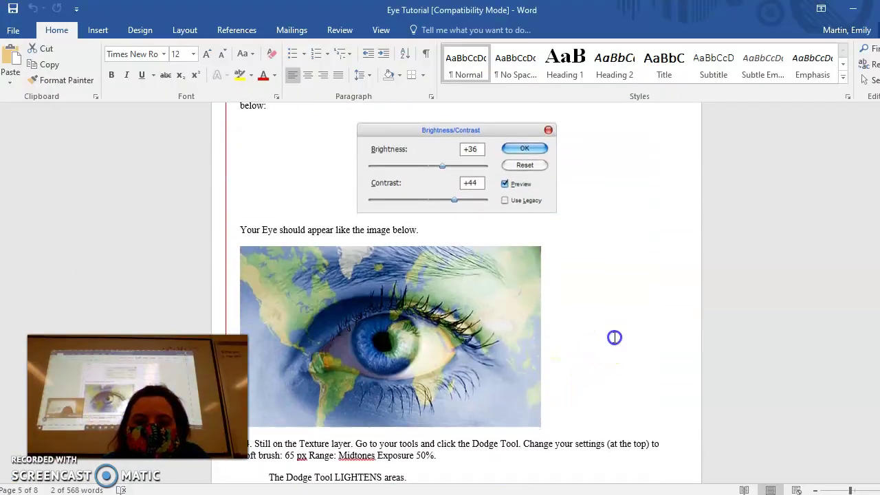
scroll(311, 206, up, 2)
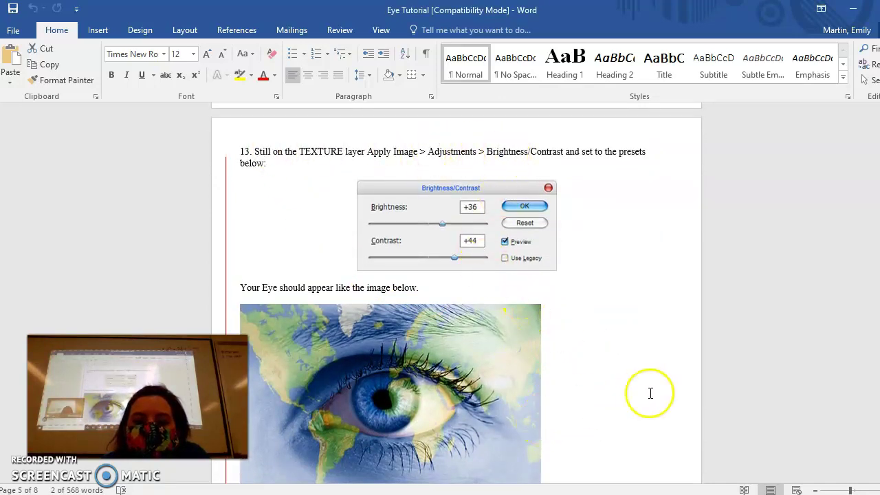
key(alt+Tab)
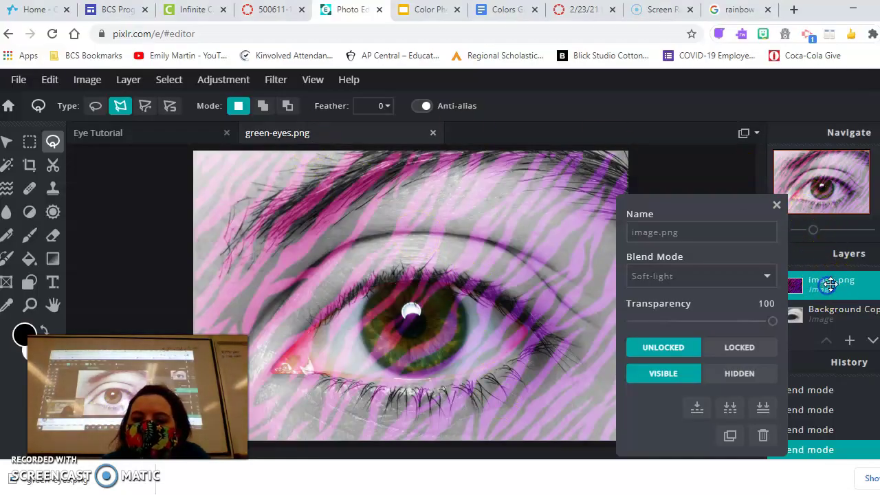
Step: Raise the zebra layer's brightness in Brightness & contrast and apply it
click(778, 207)
click(241, 81)
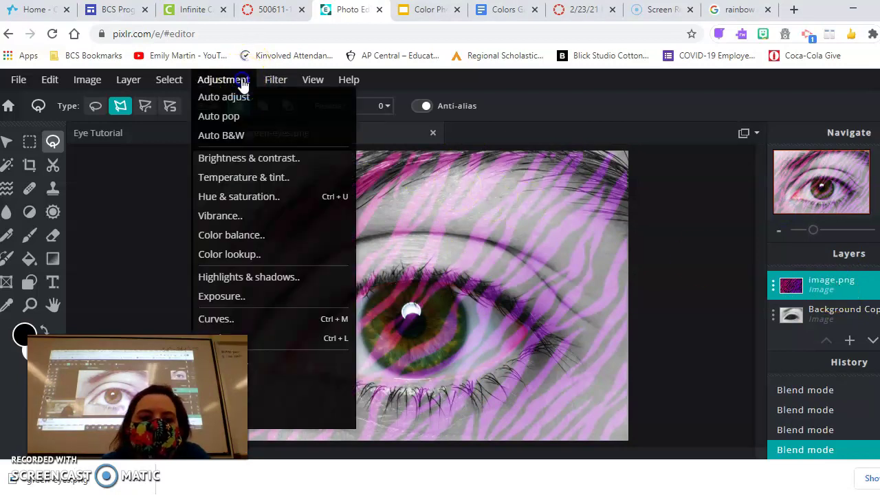
click(250, 160)
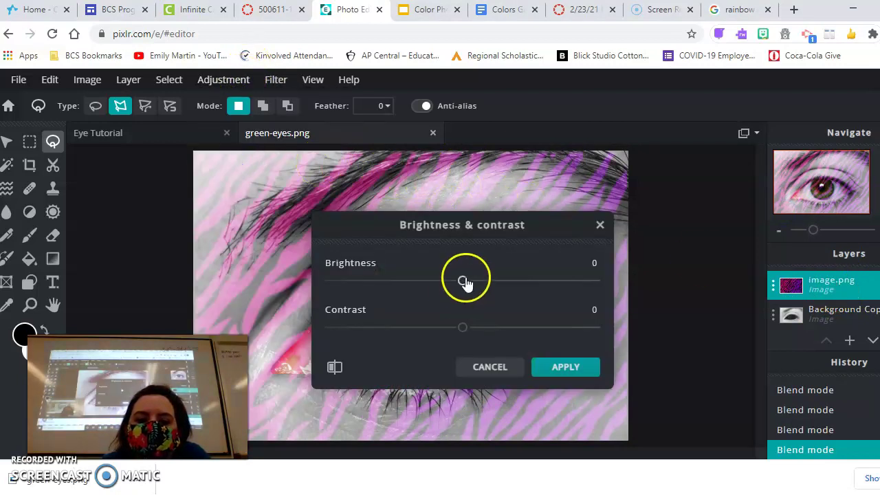
drag(522, 280, 568, 309)
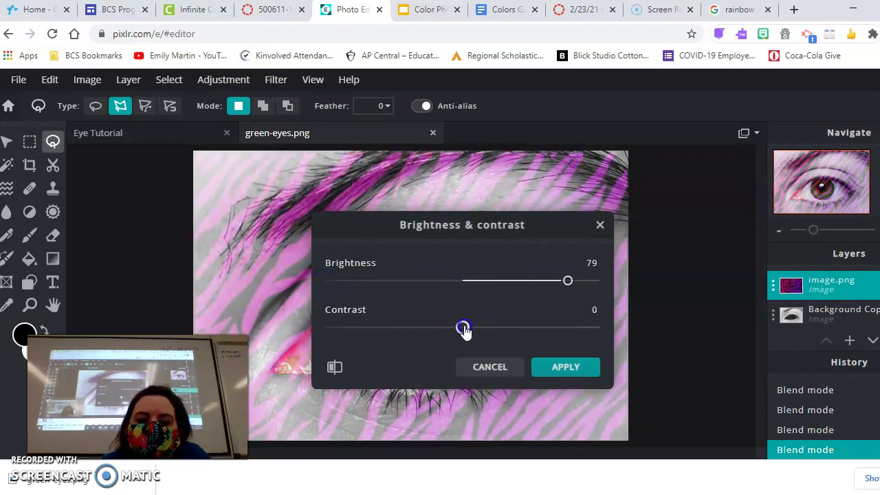
drag(423, 335, 624, 342)
click(564, 377)
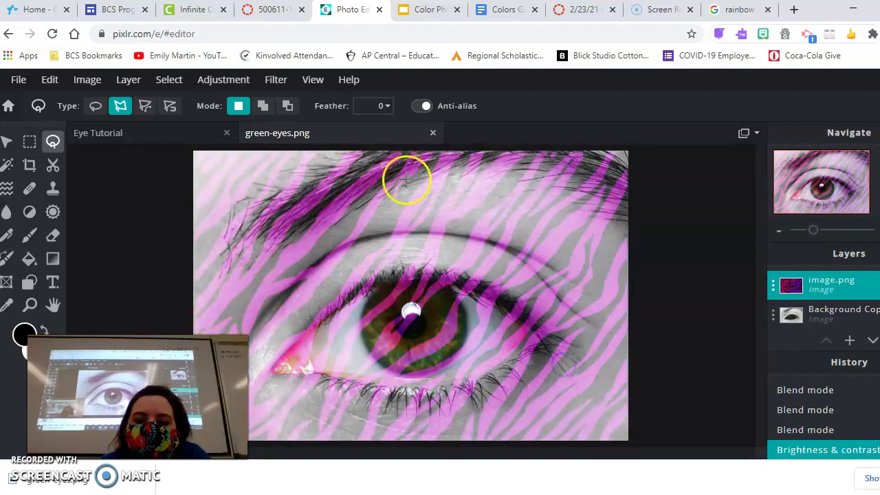
Step: Open the Vibrance adjustment, move its dialog aside, and cancel it
click(216, 81)
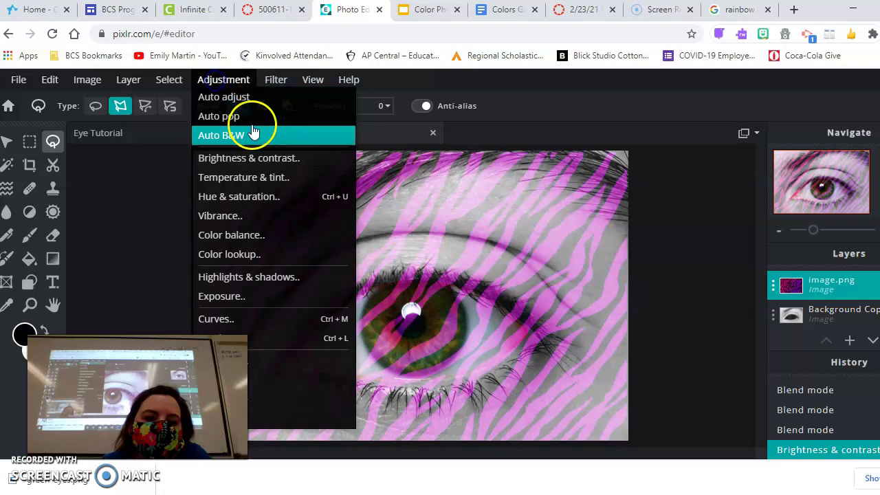
click(264, 218)
drag(487, 244, 726, 138)
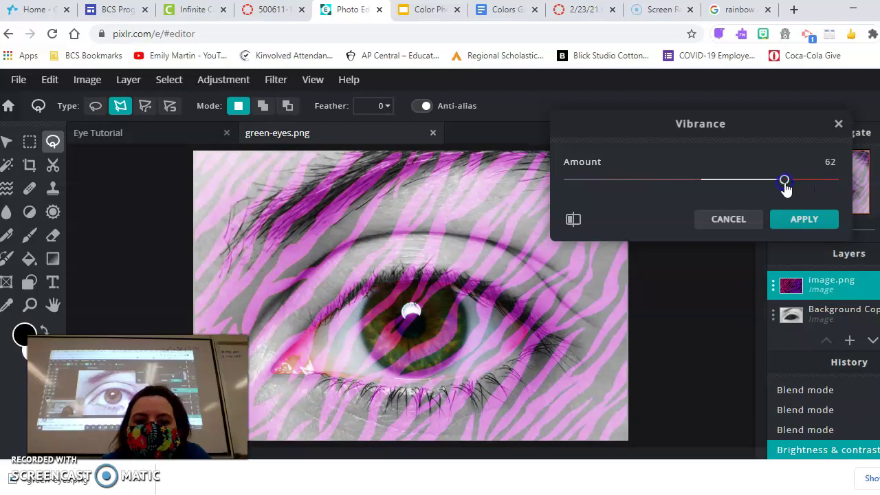
click(728, 220)
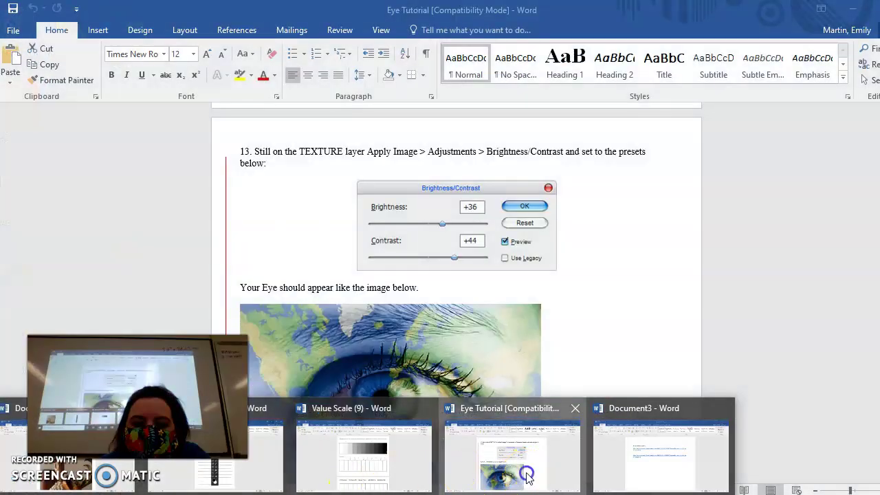
click(527, 472)
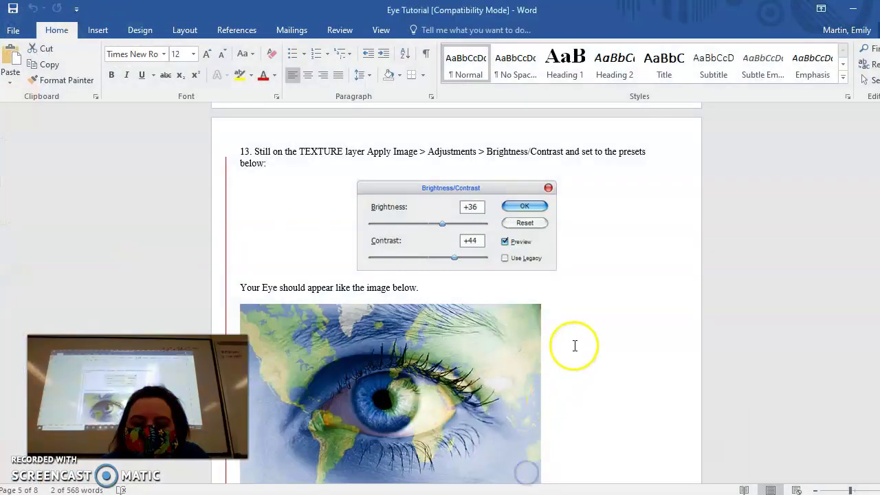
scroll(578, 342, down, 5)
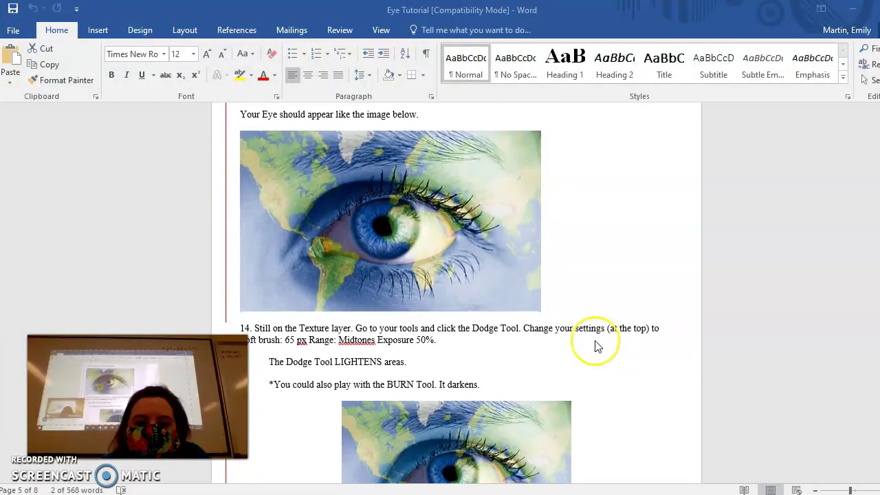
scroll(596, 346, down, 3)
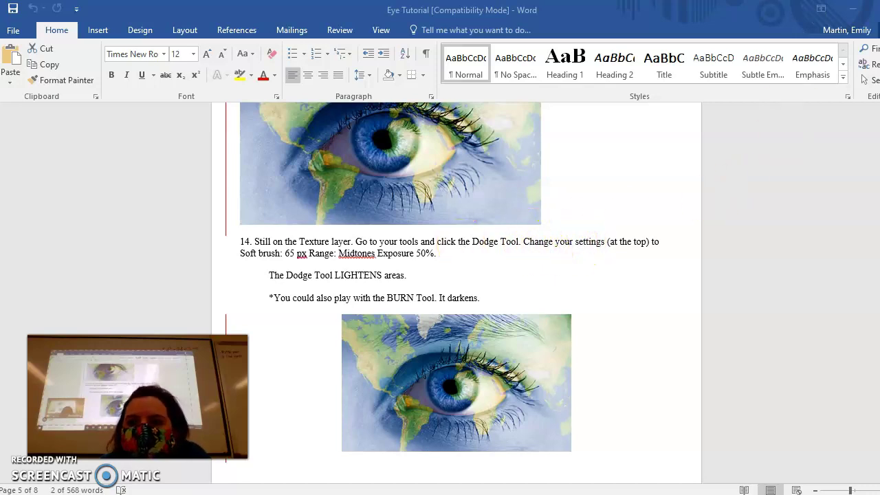
click(851, 14)
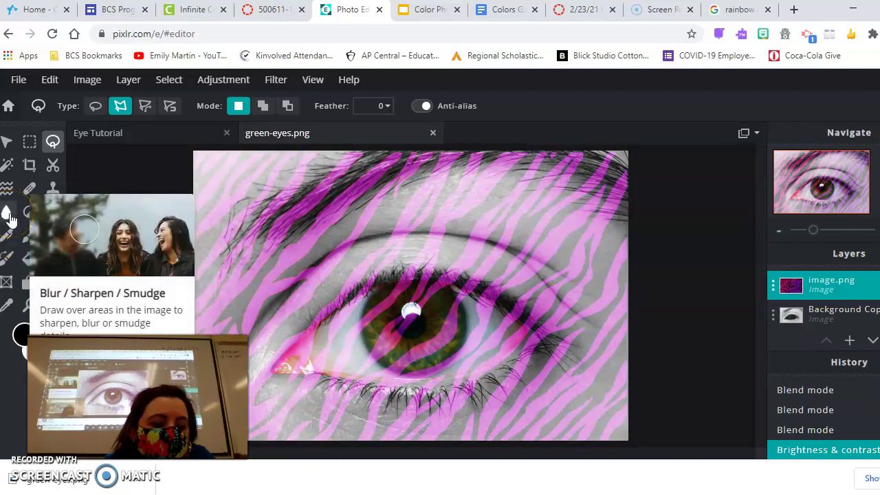
Step: Select the Dodge/Burn tool set to Lighten, Midtones, strength 30
click(9, 215)
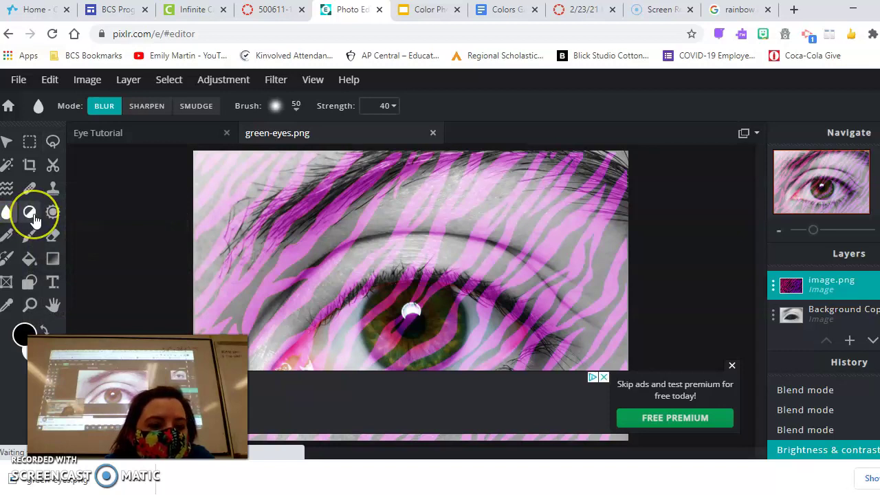
click(31, 215)
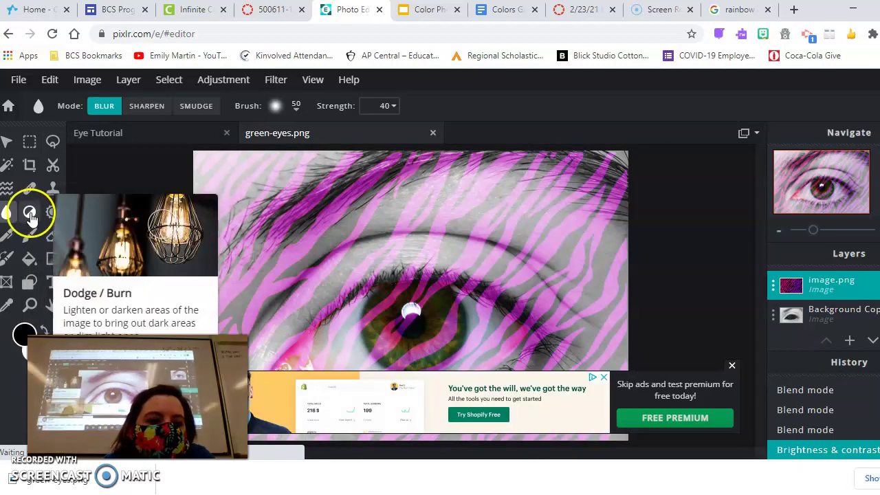
click(31, 215)
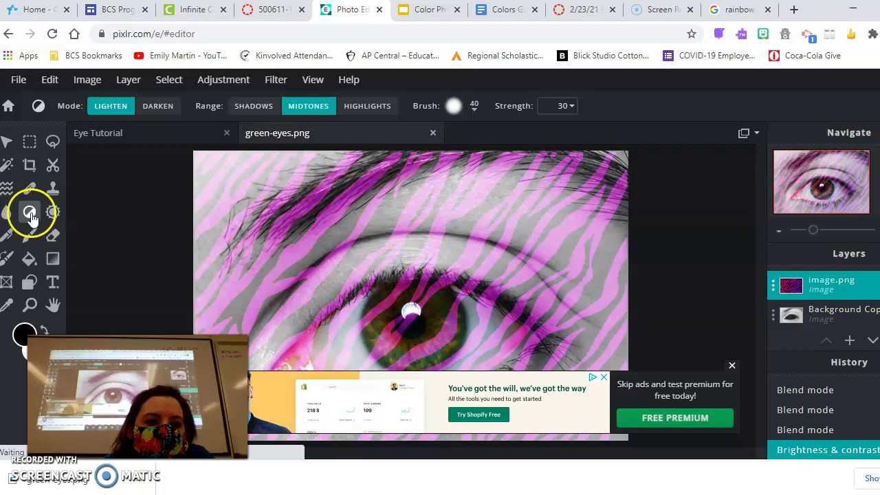
click(118, 107)
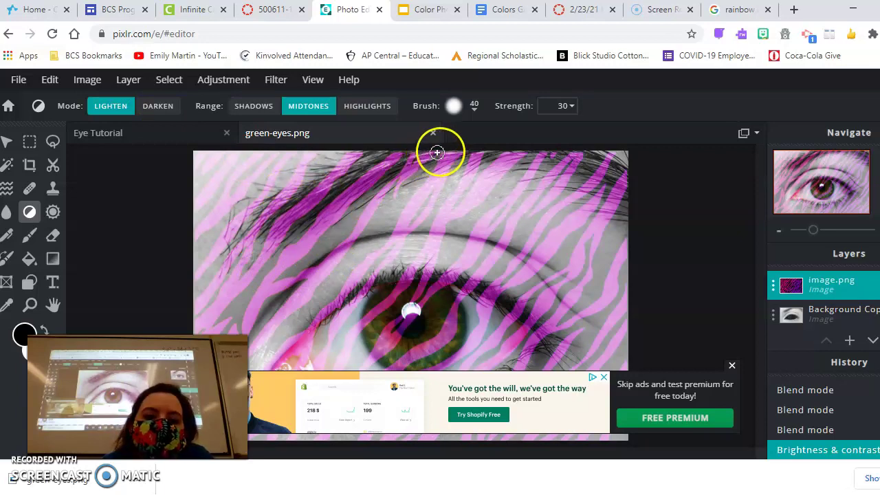
Step: Brush several dodge strokes across the upper lashes and toward the brow
mouse_move(326, 188)
mouse_down()
mouse_move(351, 191)
mouse_move(341, 183)
mouse_move(359, 174)
mouse_move(279, 222)
mouse_up()
click(286, 218)
click(271, 228)
drag(345, 205, 342, 197)
click(317, 207)
mouse_move(418, 158)
mouse_down()
mouse_move(354, 173)
mouse_move(418, 149)
mouse_up()
click(375, 186)
mouse_move(375, 186)
mouse_down()
mouse_move(486, 156)
mouse_move(398, 161)
mouse_move(417, 152)
mouse_move(503, 156)
mouse_move(475, 172)
mouse_up()
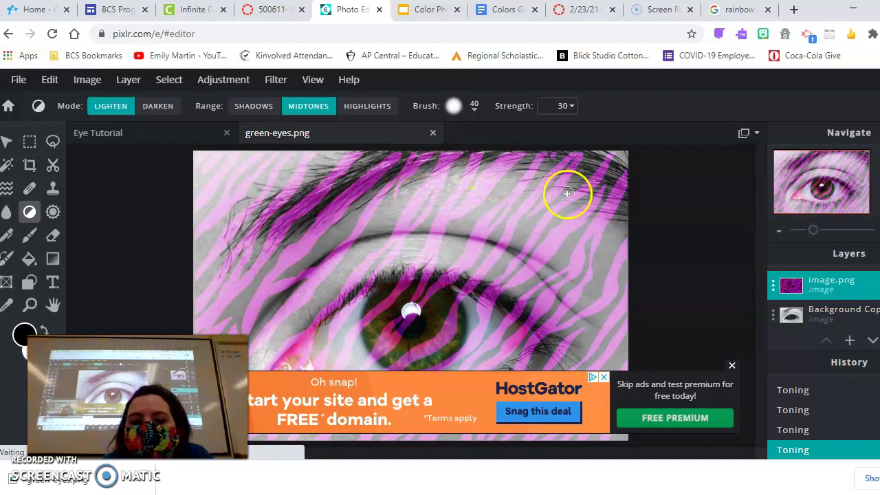
scroll(832, 410, up, 3)
scroll(832, 411, down, 2)
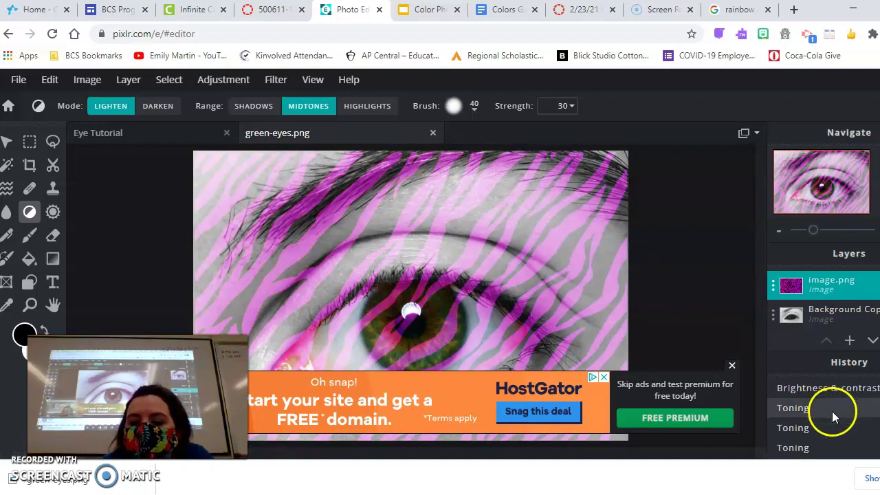
Step: Undo and redo the dodge strokes in History, then lighten the eyebrow shadows with Range set to Shadows
click(836, 388)
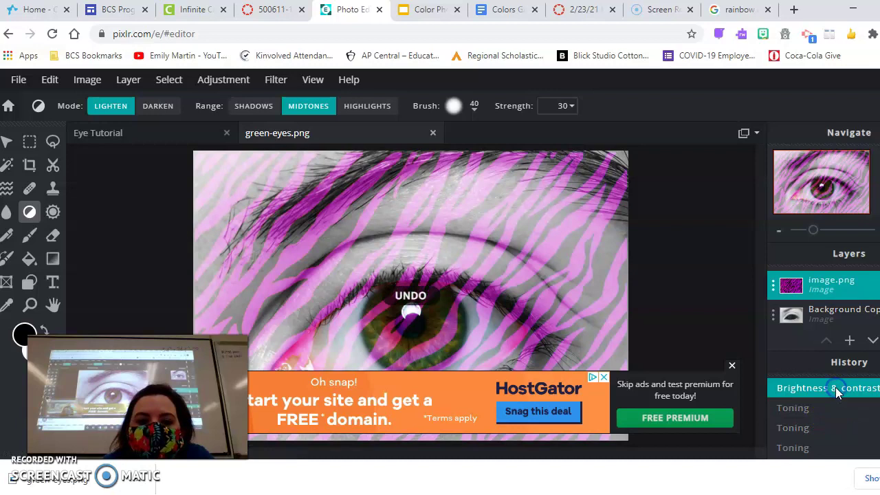
click(811, 443)
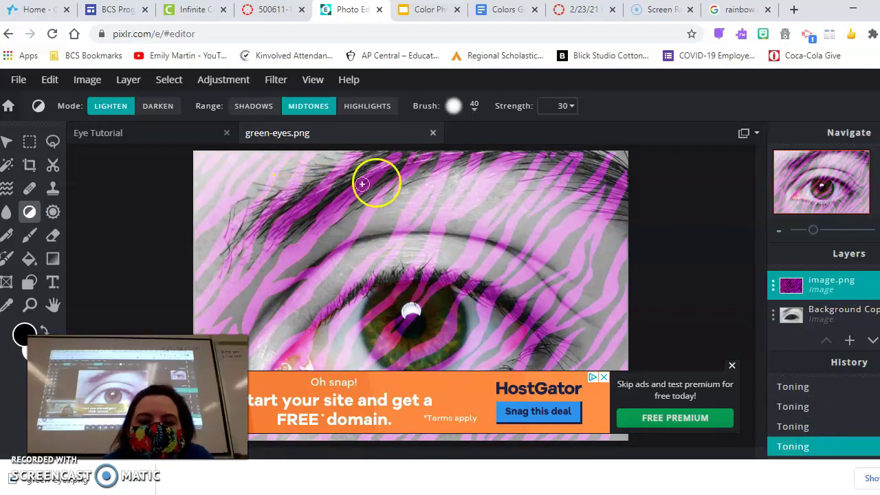
click(254, 108)
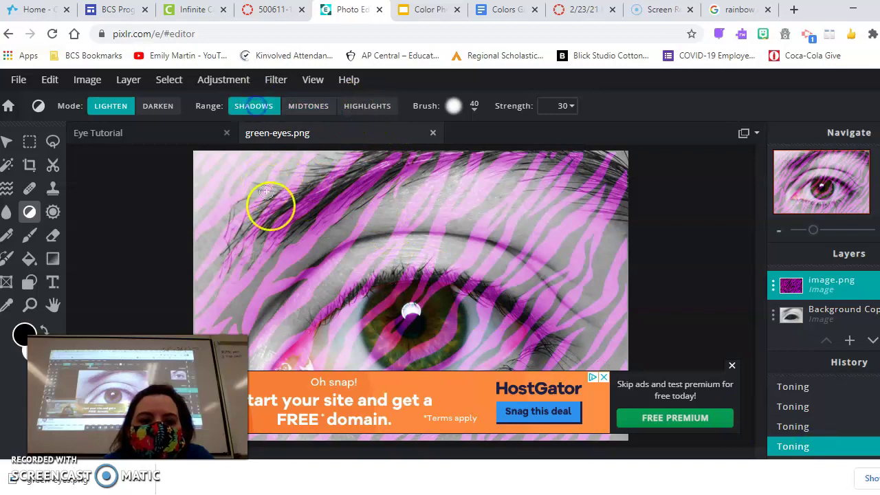
mouse_move(267, 234)
mouse_down()
mouse_move(343, 192)
mouse_move(293, 228)
mouse_move(370, 193)
mouse_move(325, 197)
mouse_up()
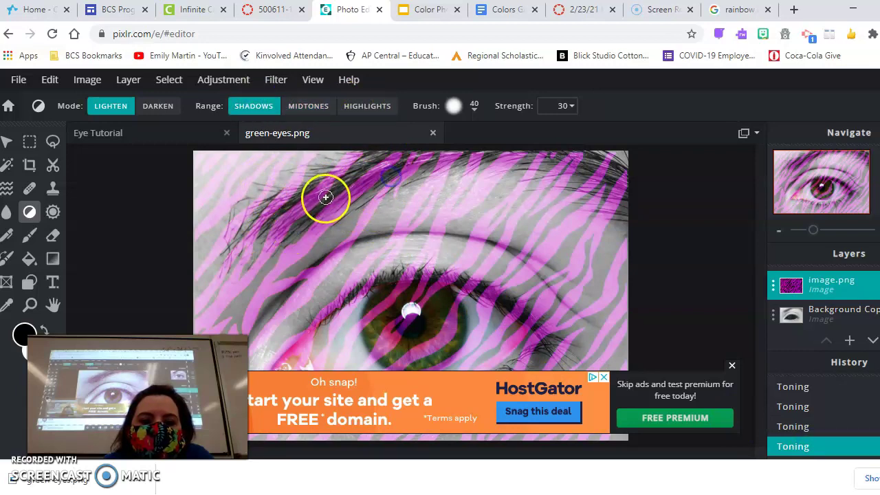
Step: Switch the toning mode to Darken and burn the shadows across the upper eyelid and brow
click(157, 107)
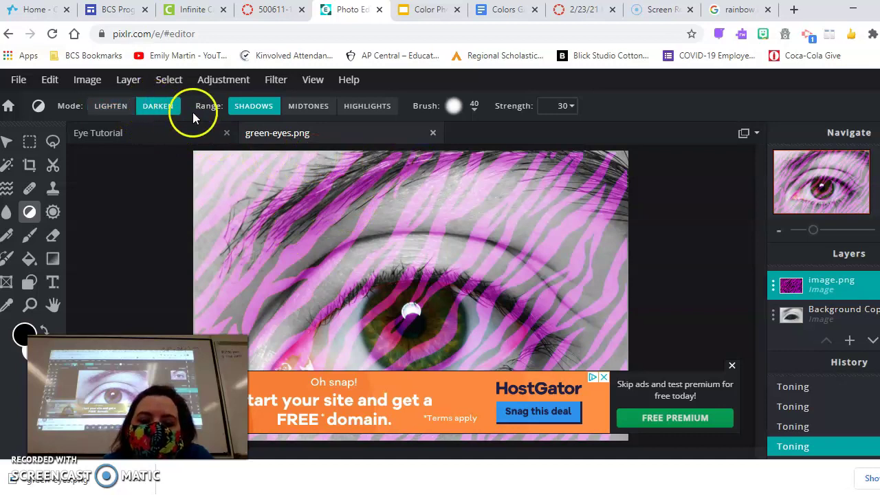
scroll(432, 278, down, 1)
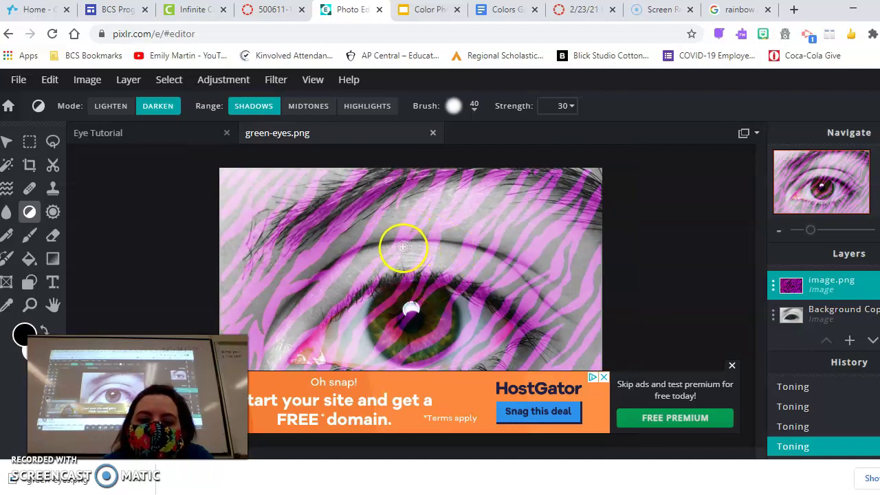
drag(403, 255, 452, 247)
mouse_move(399, 261)
mouse_down()
mouse_move(450, 258)
mouse_move(402, 265)
mouse_move(454, 262)
mouse_move(423, 224)
mouse_move(482, 227)
mouse_move(415, 230)
mouse_move(497, 232)
mouse_up()
click(424, 263)
click(414, 229)
mouse_move(428, 202)
mouse_down()
mouse_move(525, 213)
mouse_move(643, 338)
mouse_up()
Step: Dismiss the ad covering the image and darken the shadows along the lower lashes
click(732, 365)
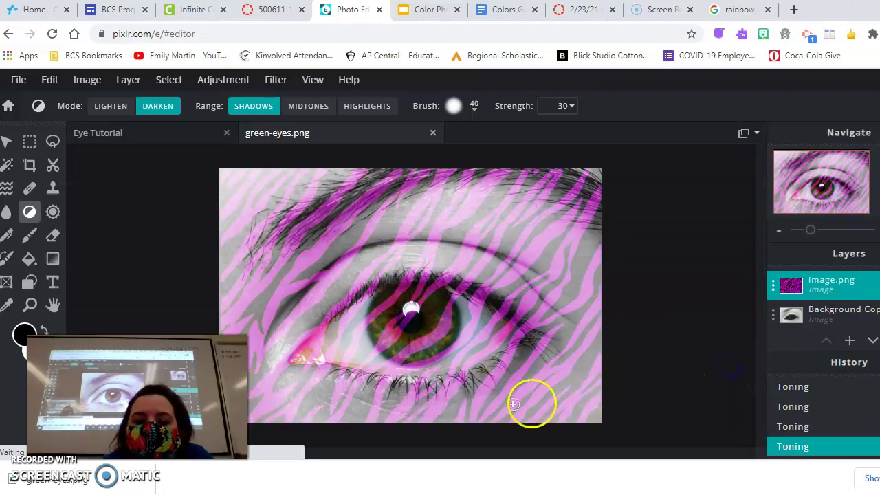
mouse_move(491, 406)
mouse_down()
mouse_move(482, 381)
mouse_move(550, 340)
mouse_up()
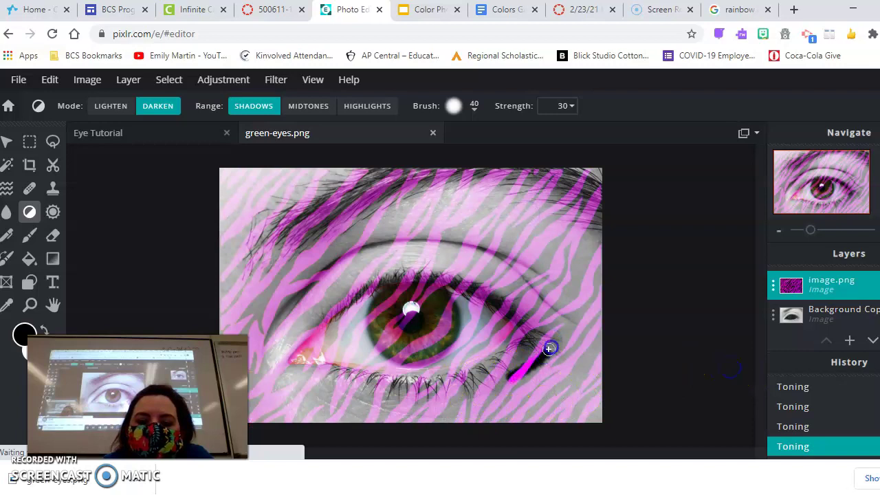
mouse_move(458, 411)
mouse_down()
mouse_move(355, 401)
mouse_move(468, 417)
mouse_move(299, 372)
mouse_up()
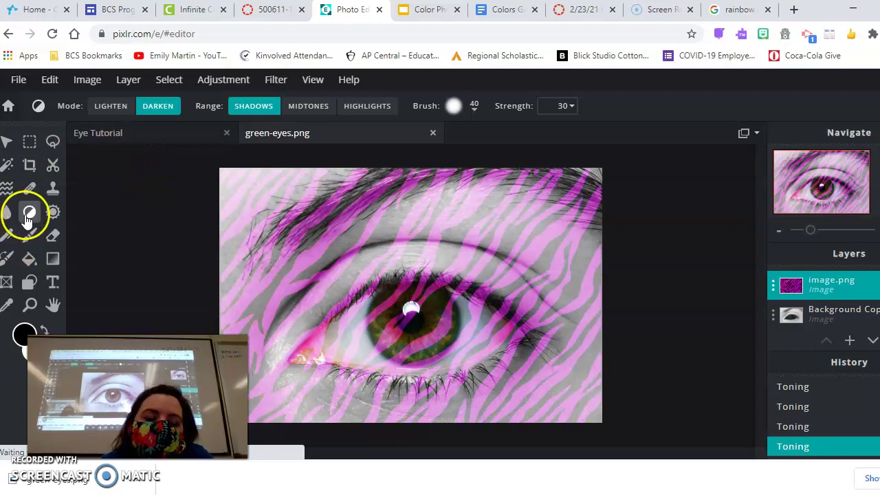